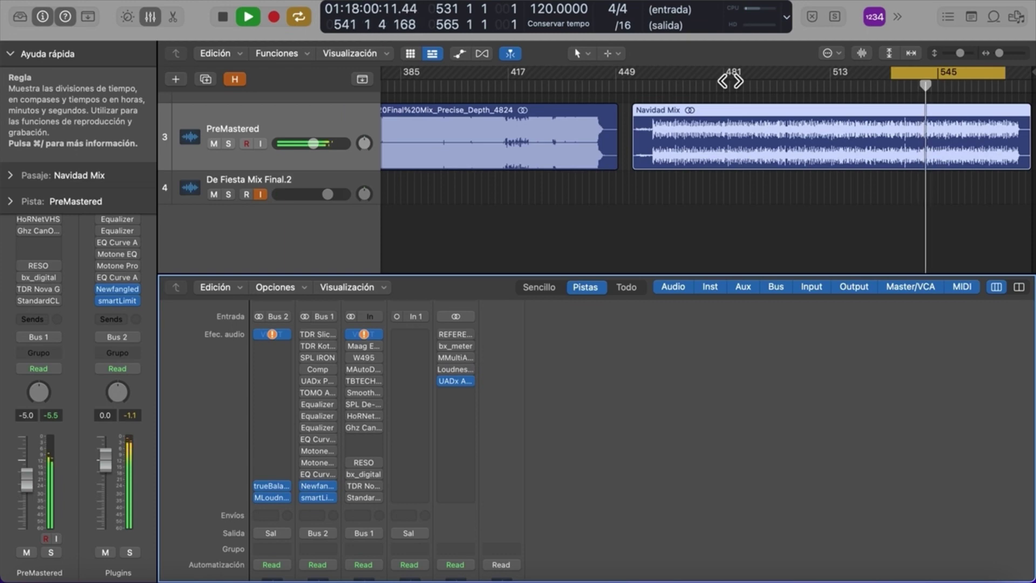
Stop playback, open the Motone EQ plug-in from the Bus 1 channel and move its window to the upper part of the workspace.
{"action": "key", "text": "space"}
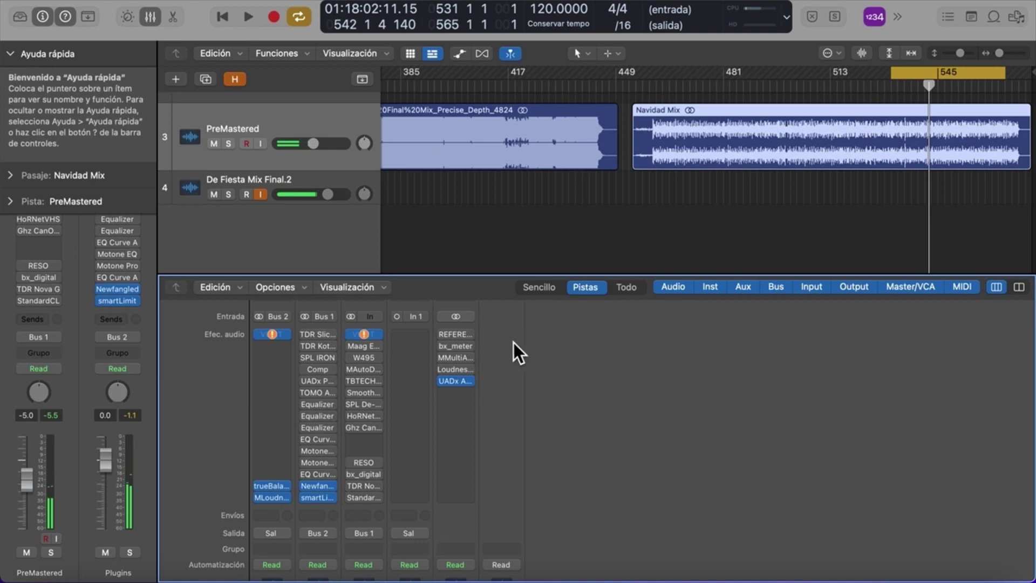
{"action": "left_click", "coordinate": [320, 453]}
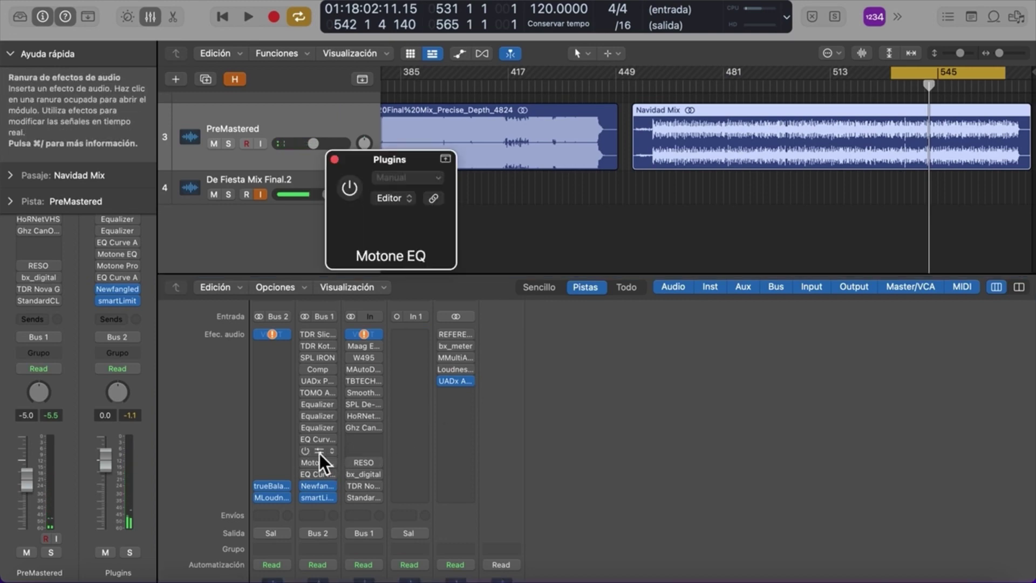
{"action": "left_click_drag", "start_coordinate": [574, 168], "coordinate": [486, 21]}
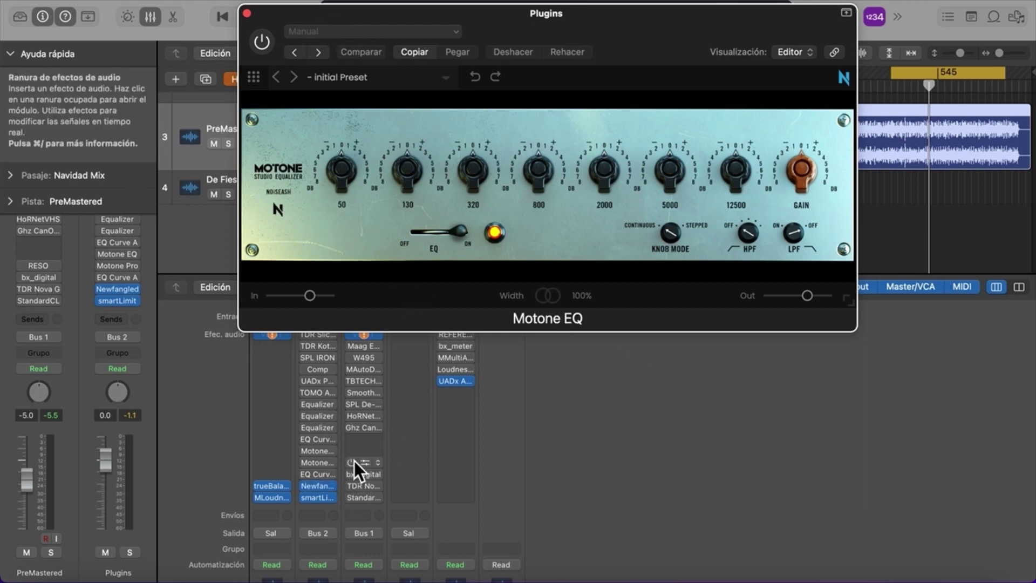
Open the Motone Pro EQ on the Bus 1 channel, bring its full interface into view and close it.
{"action": "left_click", "coordinate": [324, 464]}
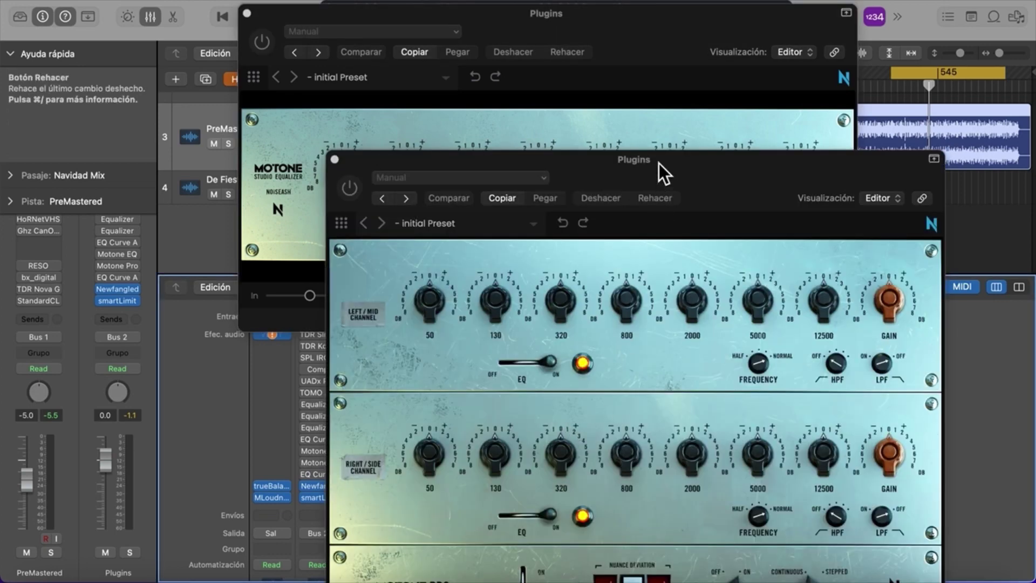
{"action": "left_click_drag", "start_coordinate": [658, 160], "coordinate": [722, 2]}
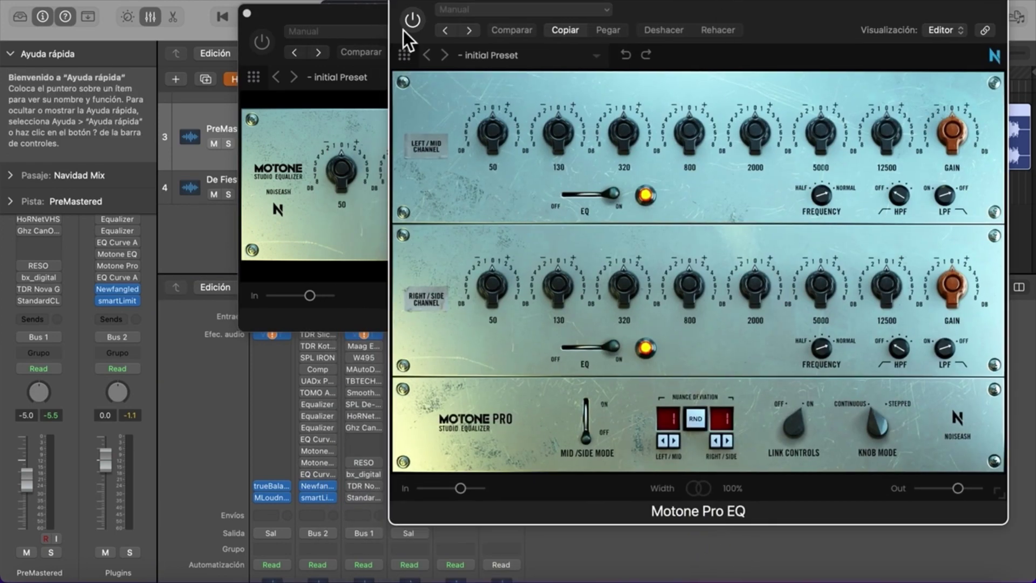
{"action": "left_click", "coordinate": [402, 3]}
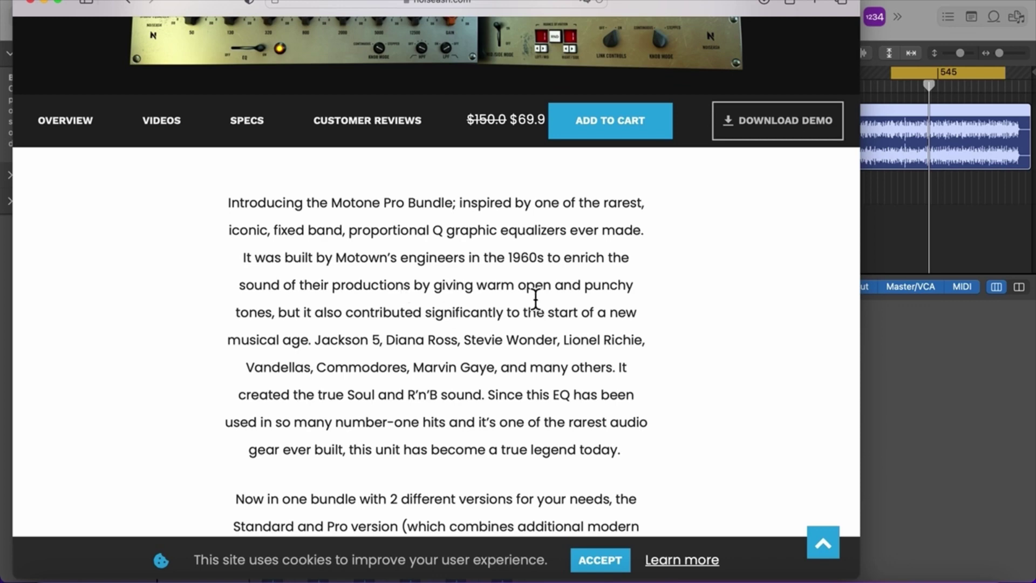
Review the Motone Pro Bundle introduction and the feature descriptions on the noiseash.com product page.
{"action": "scroll", "coordinate": [579, 302], "scroll_direction": "up", "scroll_amount": 6}
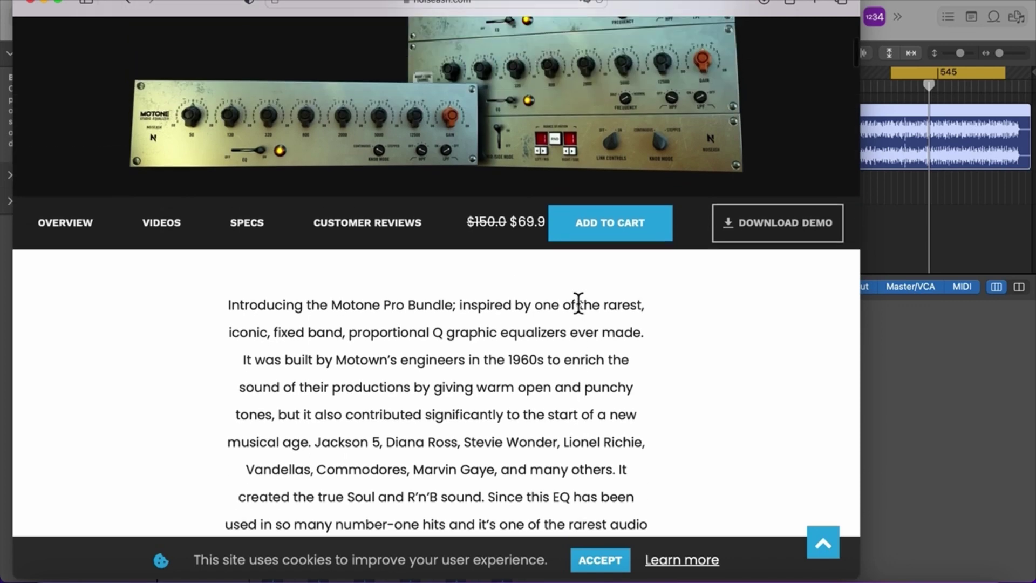
{"action": "scroll", "coordinate": [579, 304], "scroll_direction": "down", "scroll_amount": 10}
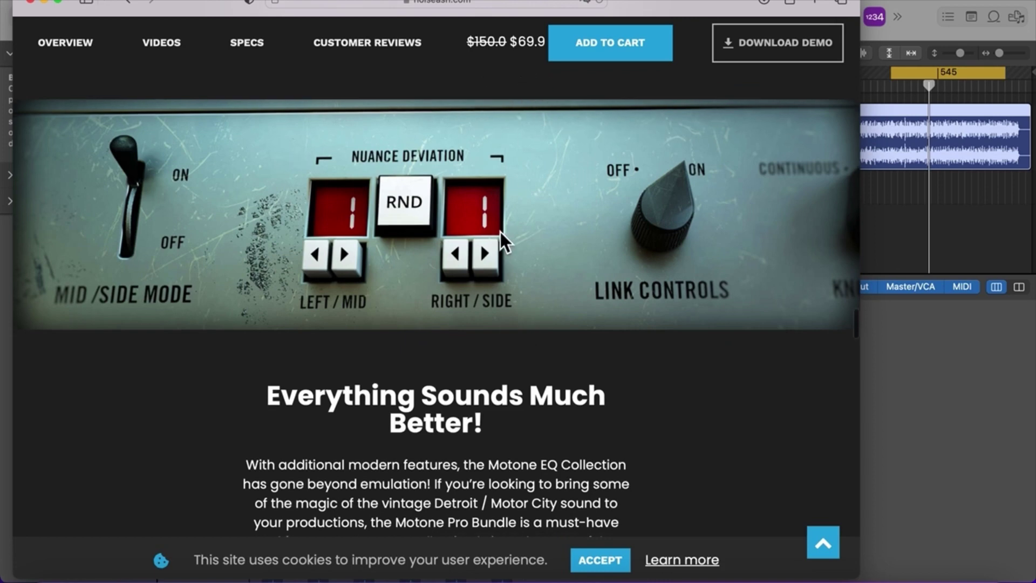
{"action": "scroll", "coordinate": [500, 232], "scroll_direction": "down", "scroll_amount": 1}
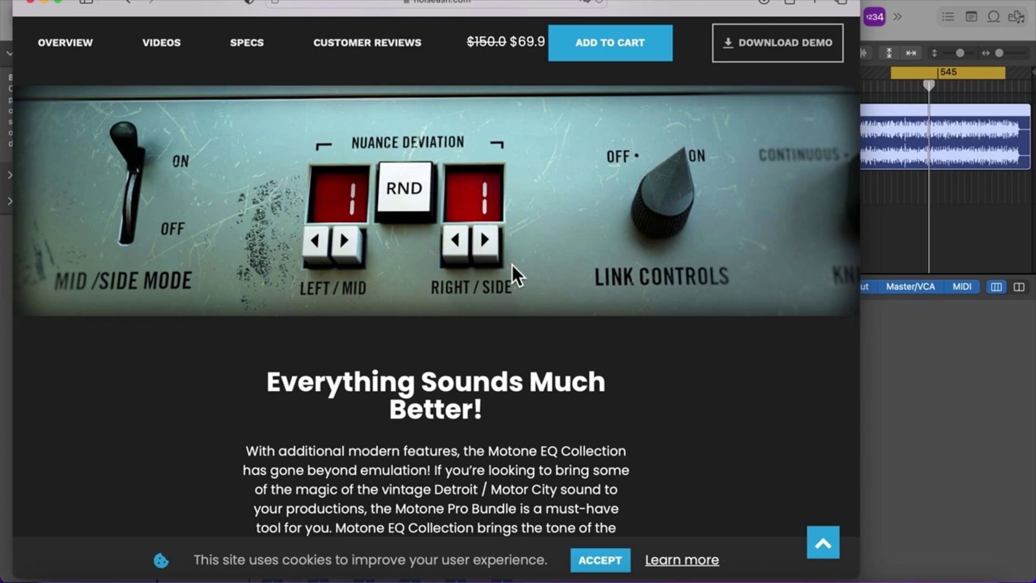
Examine the System Requirements section for Windows and macOS formats, minimum specifications and the demo mode conditions.
{"action": "scroll", "coordinate": [555, 374], "scroll_direction": "down", "scroll_amount": 10}
{"action": "scroll", "coordinate": [553, 369], "scroll_direction": "down", "scroll_amount": 15}
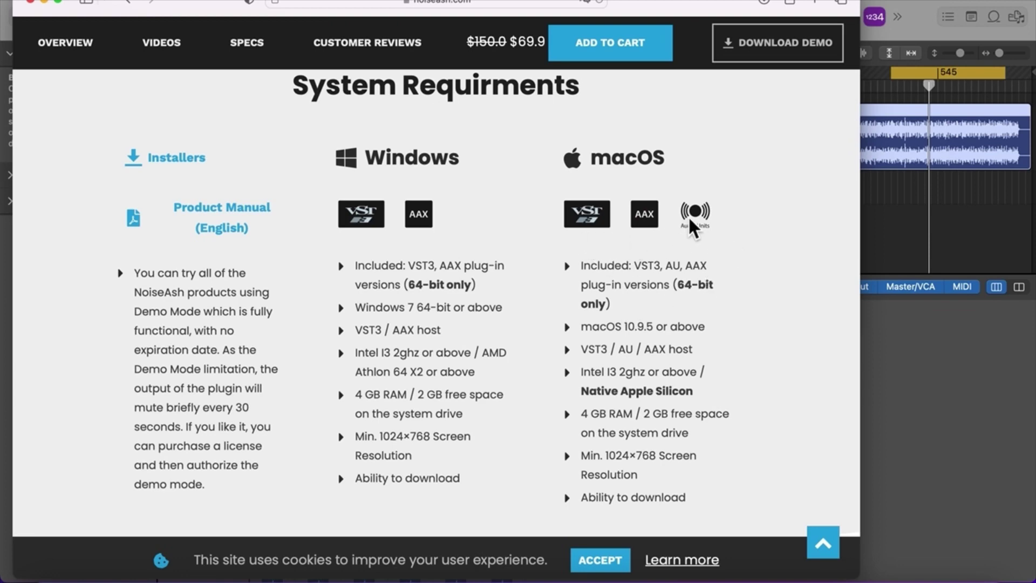
{"action": "scroll", "coordinate": [333, 343], "scroll_direction": "down", "scroll_amount": 2}
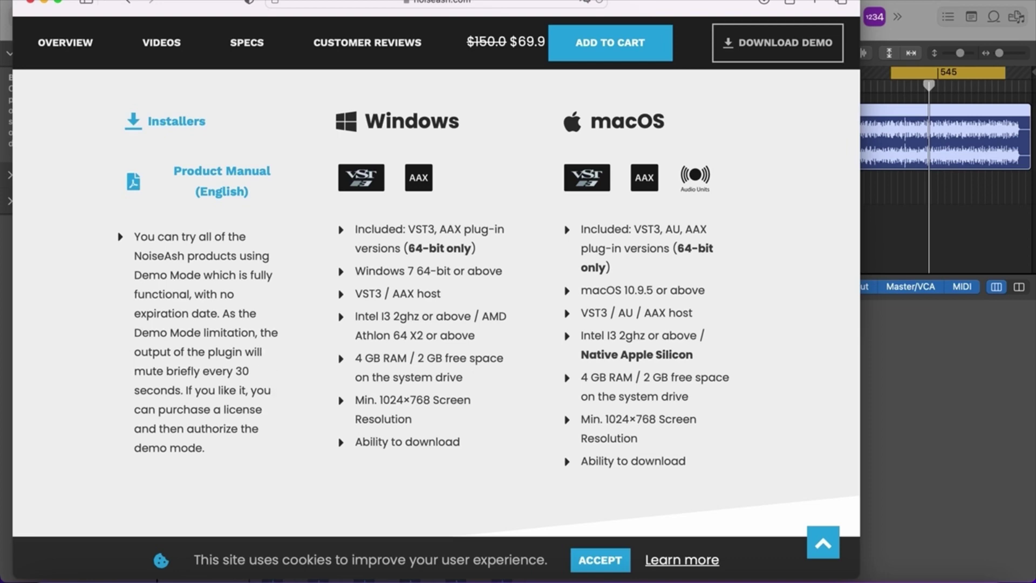
{"action": "scroll", "coordinate": [208, 343], "scroll_direction": "down", "scroll_amount": 1}
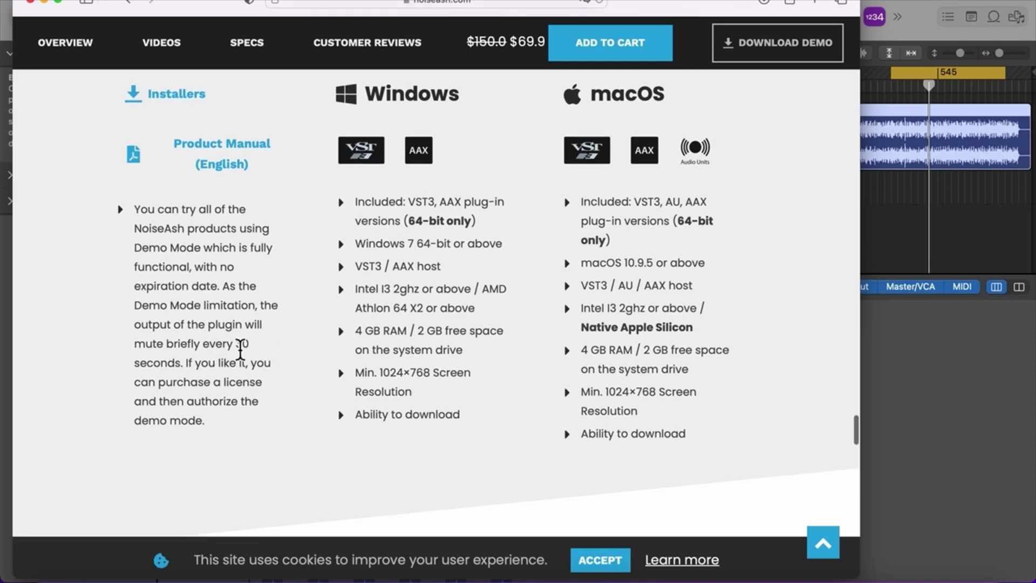
{"action": "scroll", "coordinate": [256, 349], "scroll_direction": "down", "scroll_amount": 2}
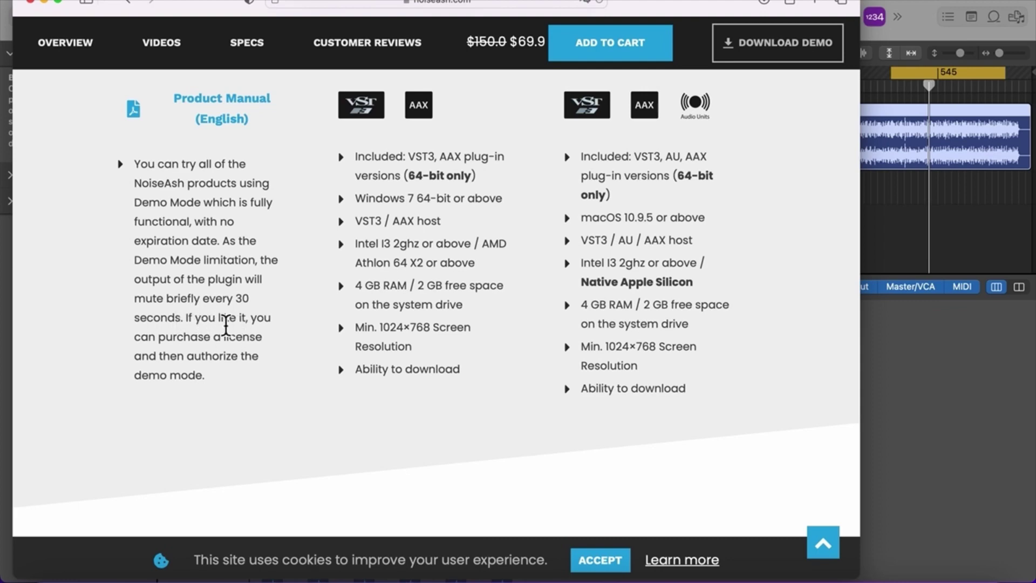
{"action": "scroll", "coordinate": [252, 376], "scroll_direction": "down", "scroll_amount": 1}
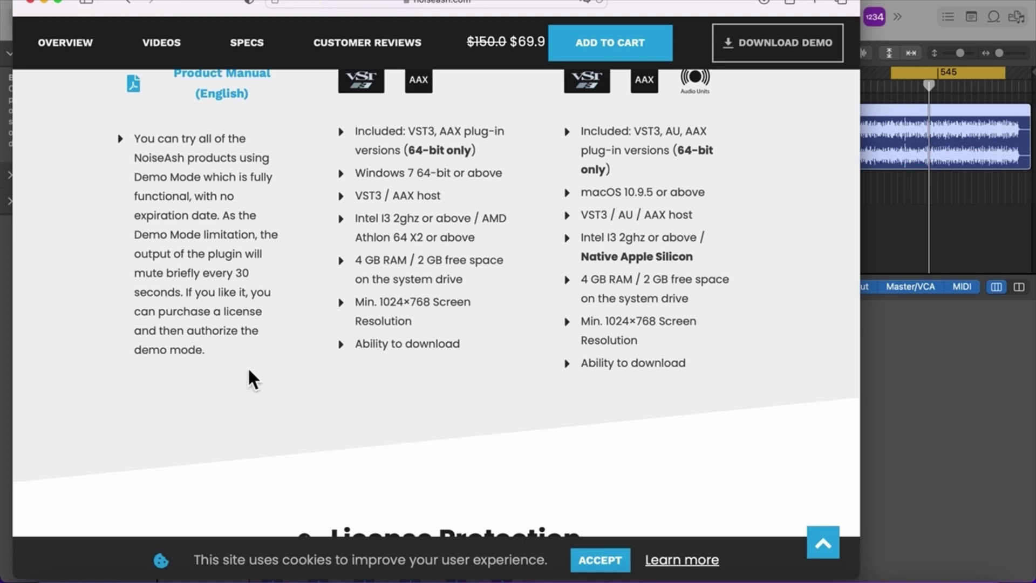
{"action": "scroll", "coordinate": [249, 372], "scroll_direction": "up", "scroll_amount": 2}
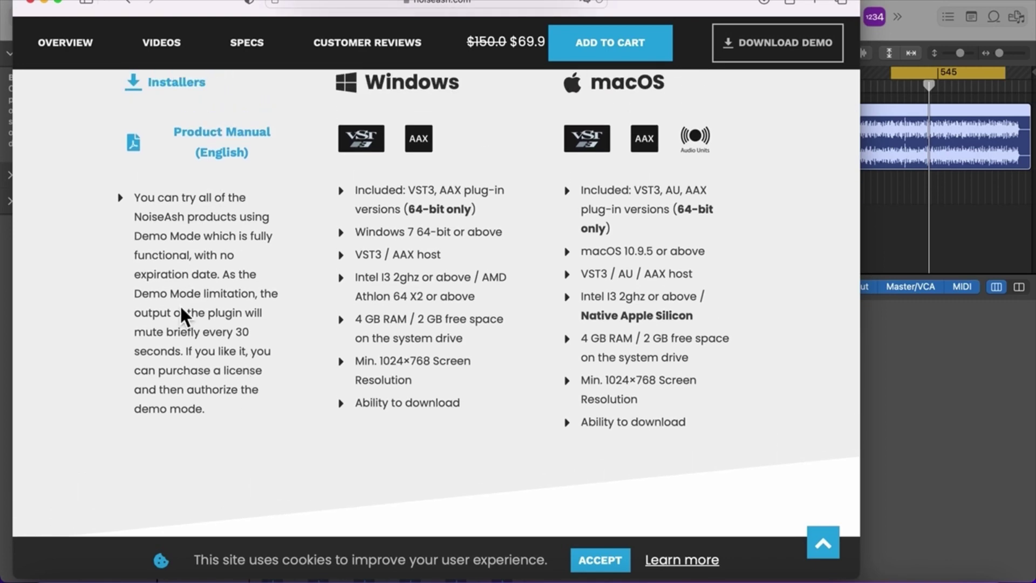
{"action": "scroll", "coordinate": [186, 350], "scroll_direction": "down", "scroll_amount": 1}
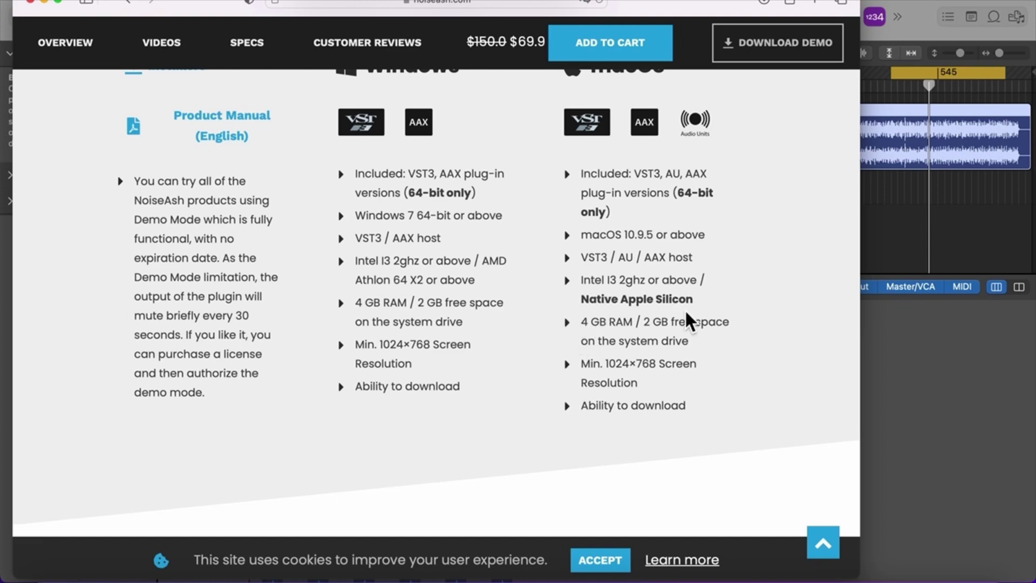
Examine the License Protection section on dongles, activations and online or offline activation, and revisit the Nuance Deviation System description.
{"action": "scroll", "coordinate": [540, 313], "scroll_direction": "down", "scroll_amount": 5}
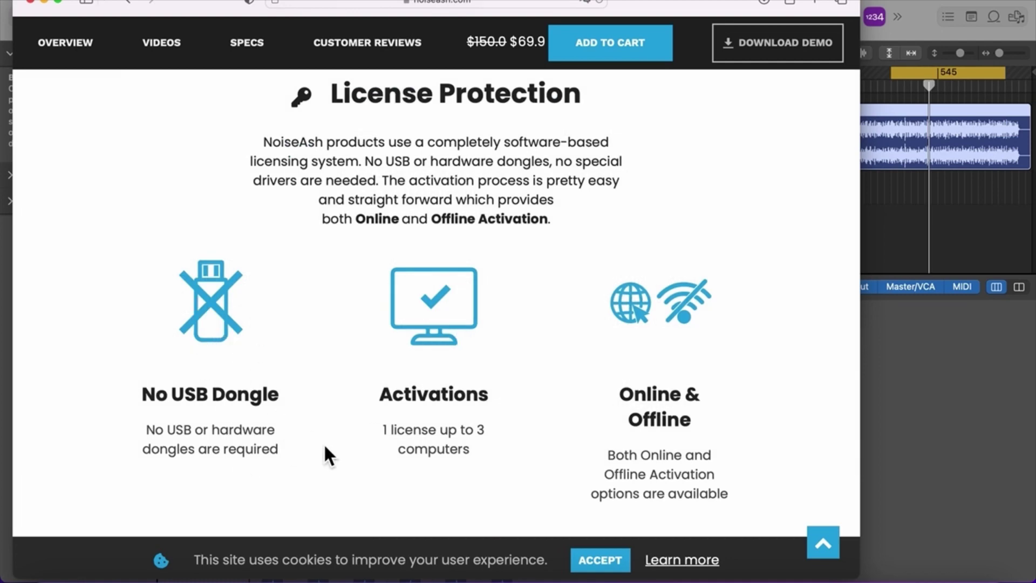
{"action": "scroll", "coordinate": [514, 313], "scroll_direction": "down", "scroll_amount": 2}
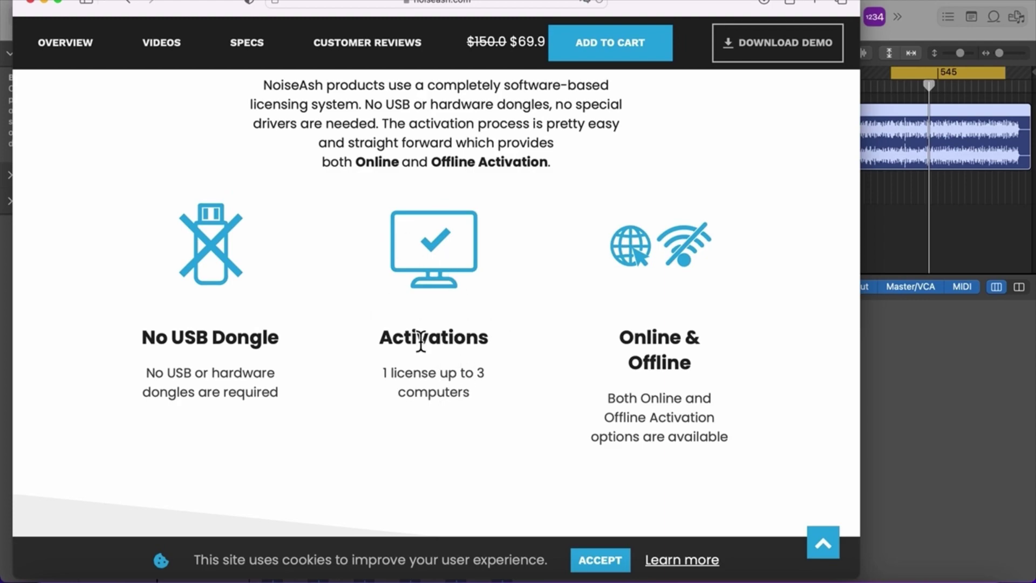
{"action": "scroll", "coordinate": [426, 332], "scroll_direction": "down", "scroll_amount": 2}
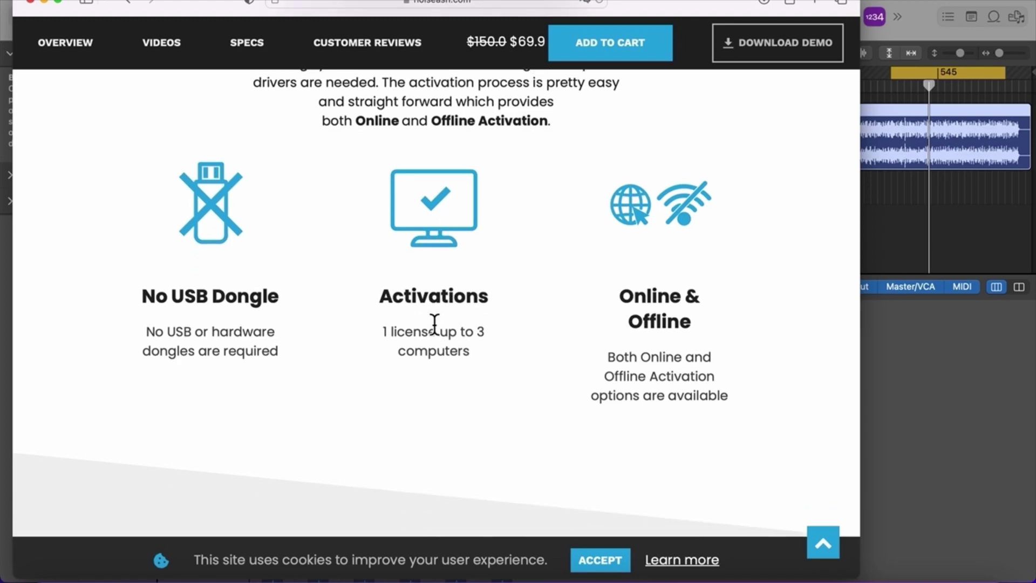
{"action": "scroll", "coordinate": [435, 324], "scroll_direction": "up", "scroll_amount": 1}
{"action": "scroll", "coordinate": [208, 162], "scroll_direction": "down", "scroll_amount": 20}
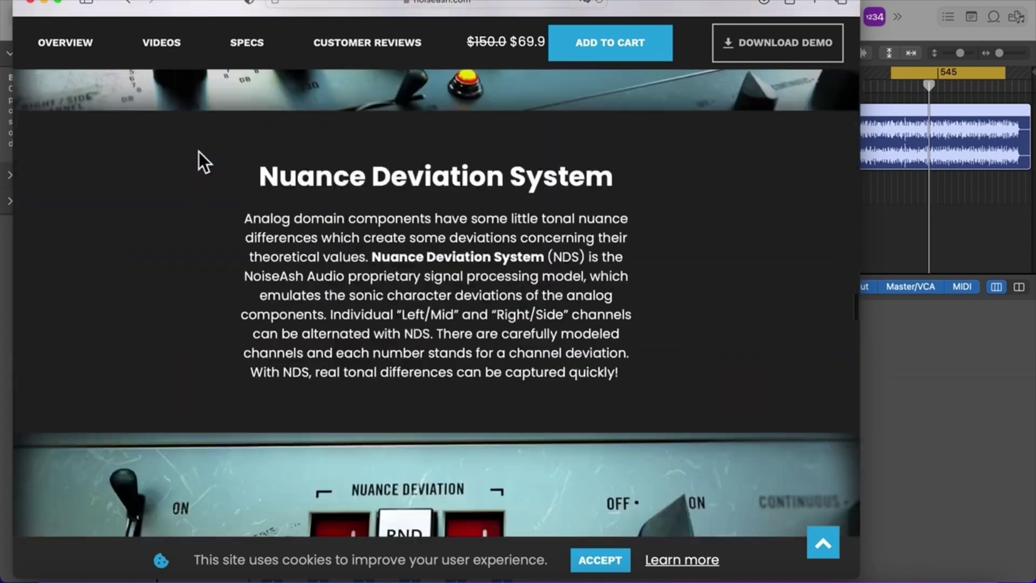
{"action": "scroll", "coordinate": [198, 151], "scroll_direction": "up", "scroll_amount": 3}
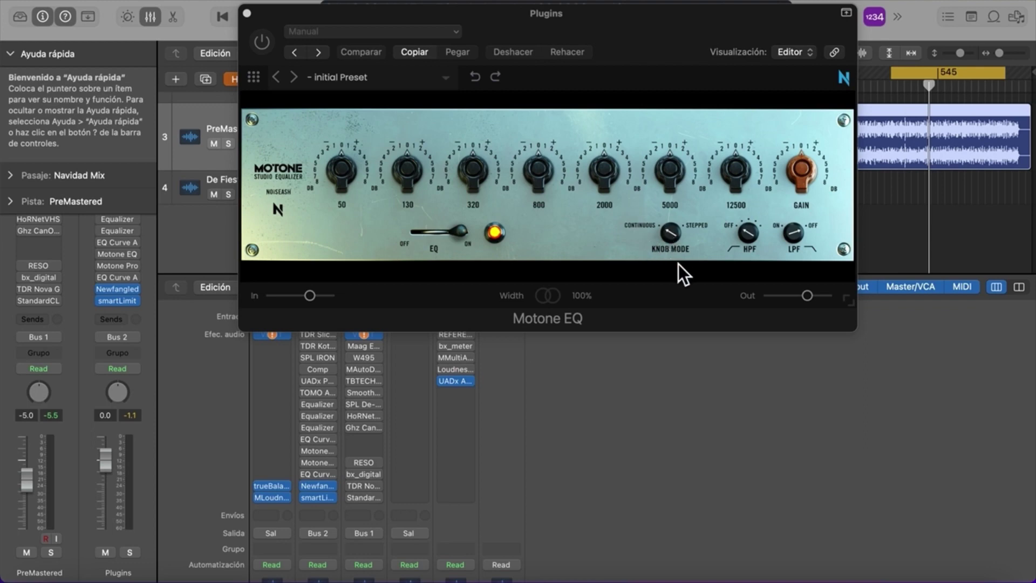
Try the 2000 Hz band of Motone EQ in continuous and stepped knob modes, returning the band to 0 dB.
{"action": "left_click_drag", "start_coordinate": [609, 167], "coordinate": [600, 200]}
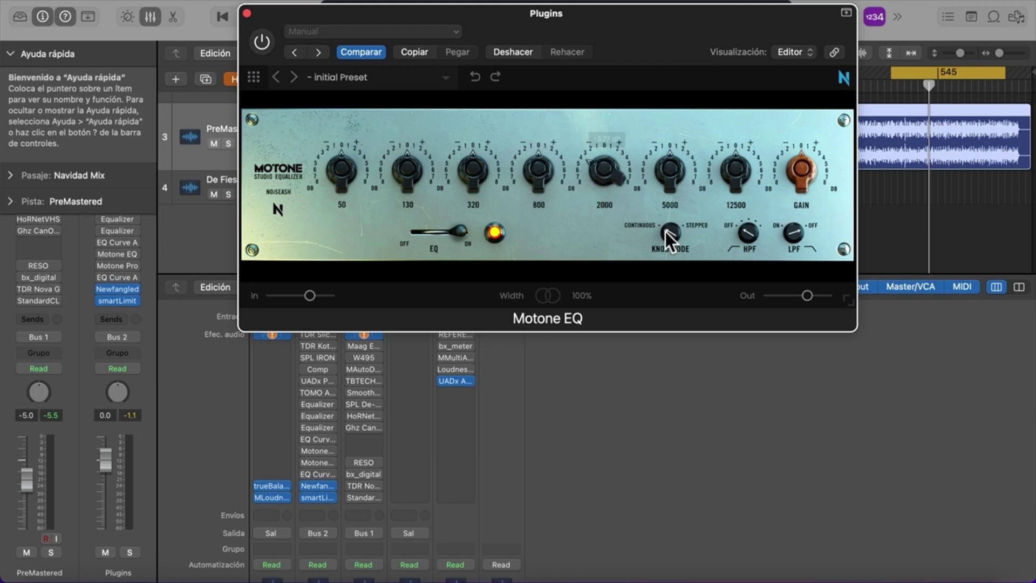
{"action": "left_click", "coordinate": [672, 232]}
{"action": "left_click_drag", "start_coordinate": [599, 171], "coordinate": [608, 209]}
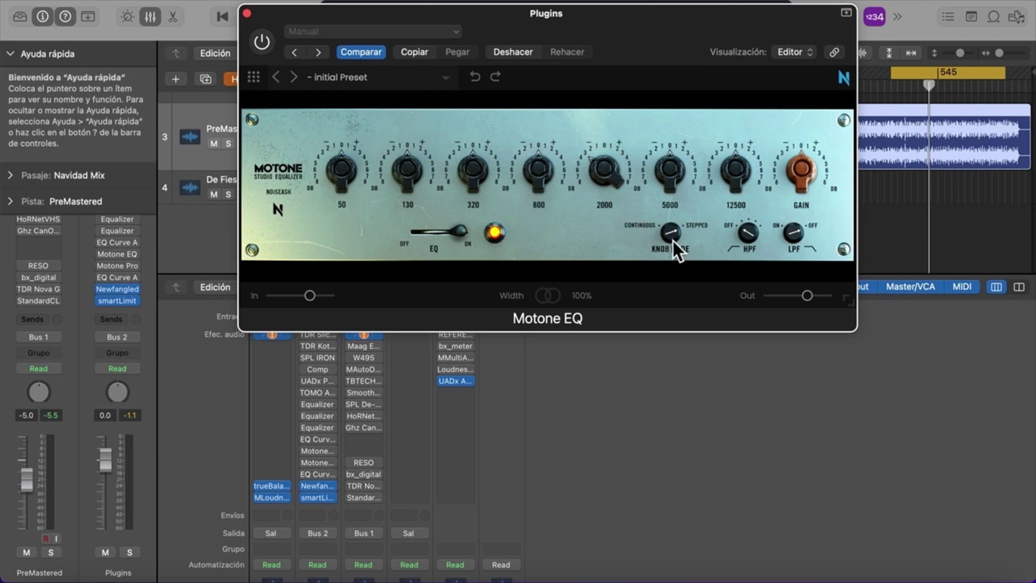
{"action": "mouse_move", "coordinate": [617, 184]}
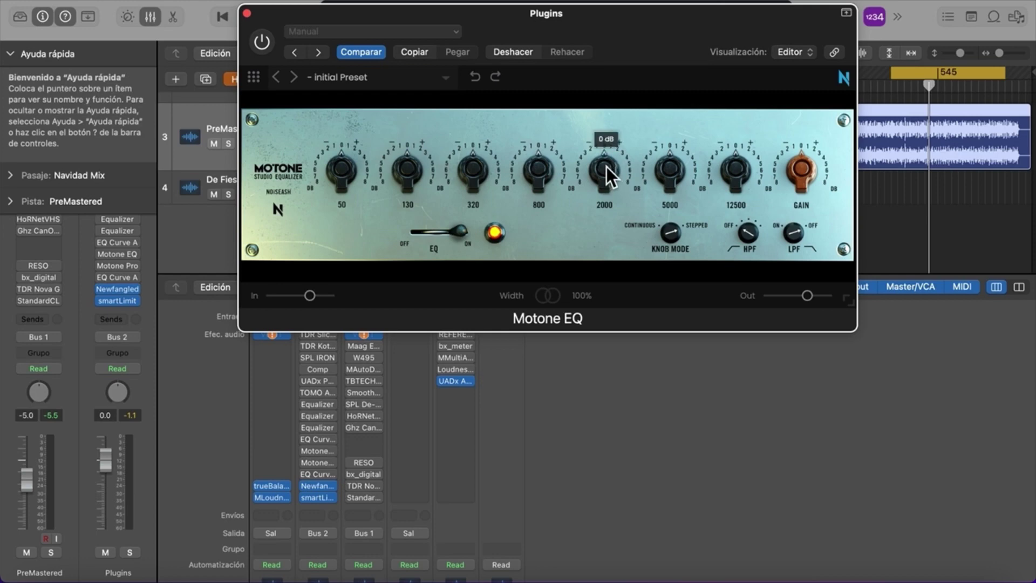
{"action": "mouse_move", "coordinate": [610, 177]}
{"action": "left_mouse_down"}
{"action": "mouse_move", "coordinate": [605, 190]}
{"action": "mouse_move", "coordinate": [602, 165]}
{"action": "left_mouse_up"}
Switch the Motone EQ section off and on again, and set its knob mode back to continuous.
{"action": "left_click", "coordinate": [440, 236]}
{"action": "left_click", "coordinate": [436, 233]}
{"action": "left_click", "coordinate": [670, 233]}
Close Motone EQ, open the Motone Pro EQ from the Bus 1 channel and reposition its window.
{"action": "left_click", "coordinate": [248, 14]}
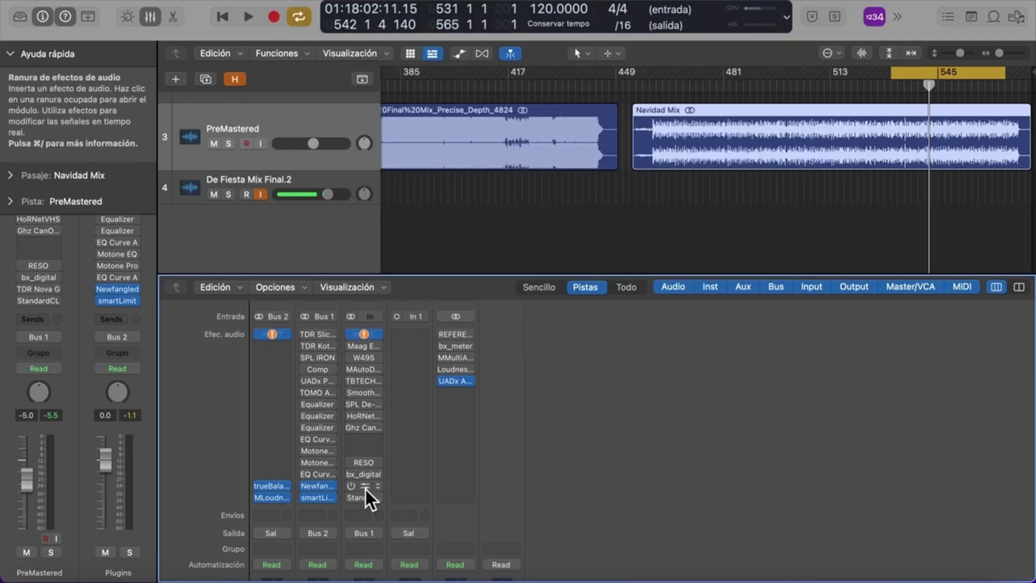
{"action": "left_click", "coordinate": [321, 463]}
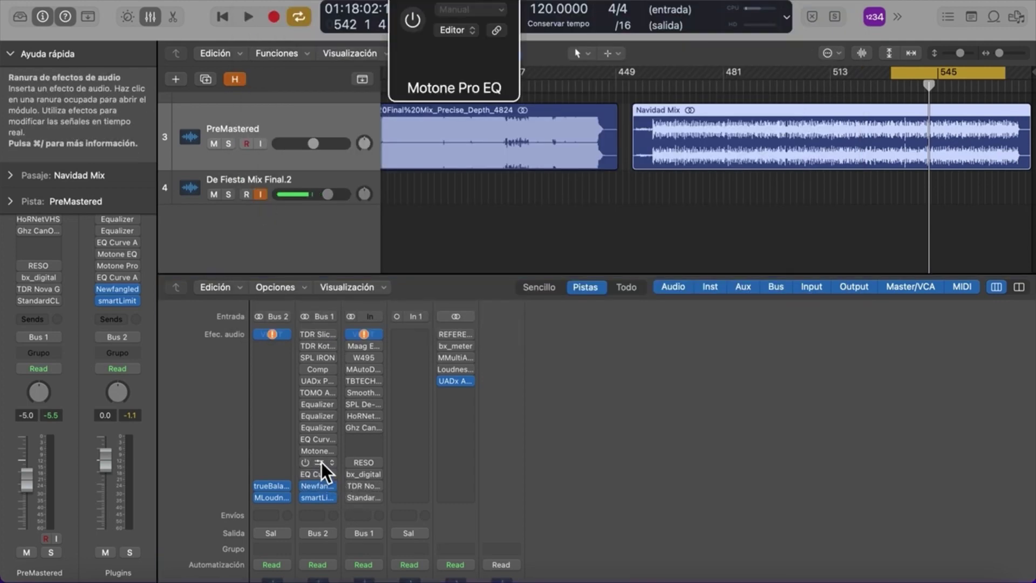
{"action": "left_click_drag", "start_coordinate": [675, 3], "coordinate": [578, 6]}
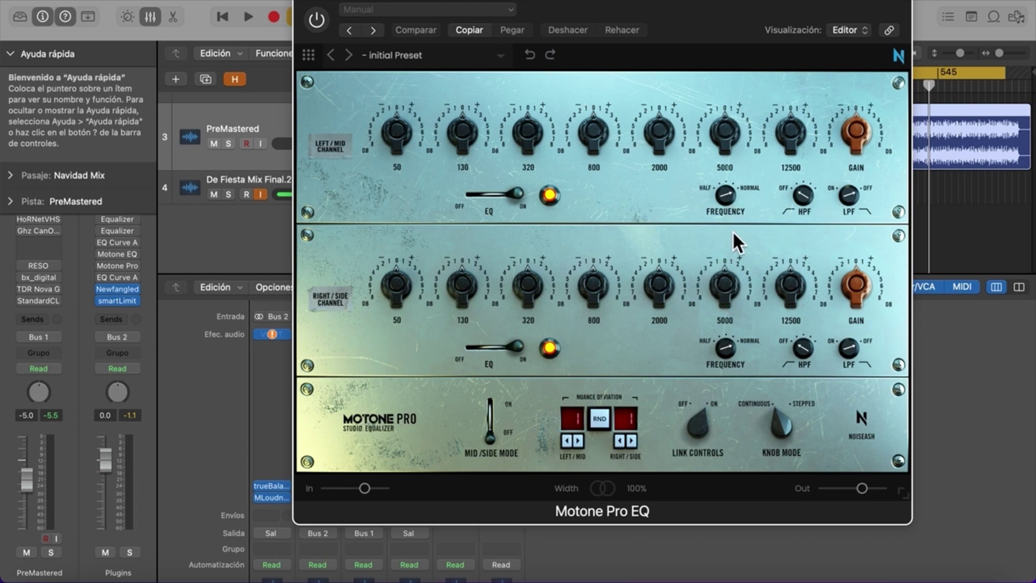
Try the frequency switch at half and back at normal in Motone Pro EQ, and turn on Mid/Side mode.
{"action": "left_click", "coordinate": [727, 203]}
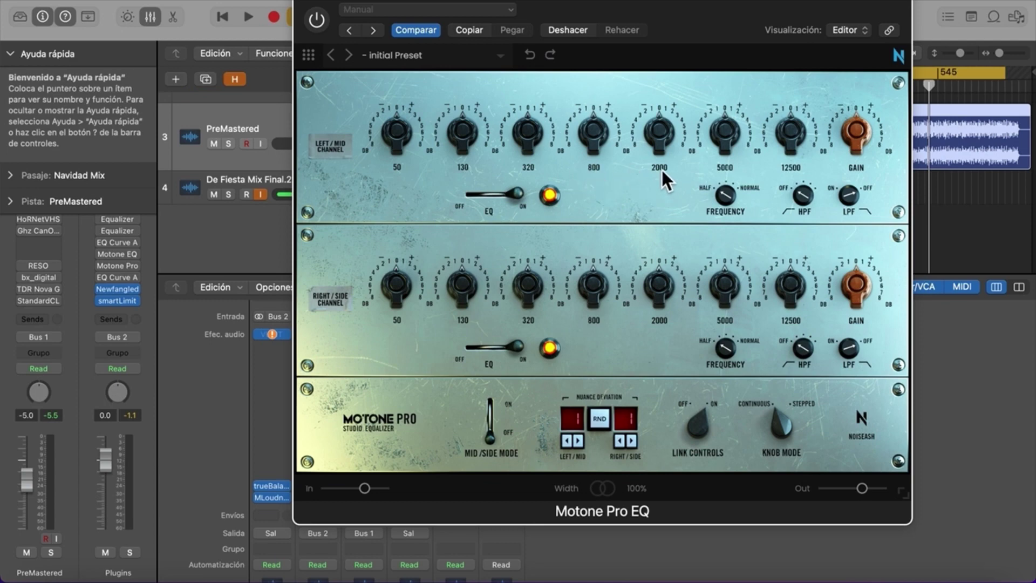
{"action": "left_click", "coordinate": [725, 199]}
{"action": "left_click_drag", "start_coordinate": [705, 432], "coordinate": [699, 452]}
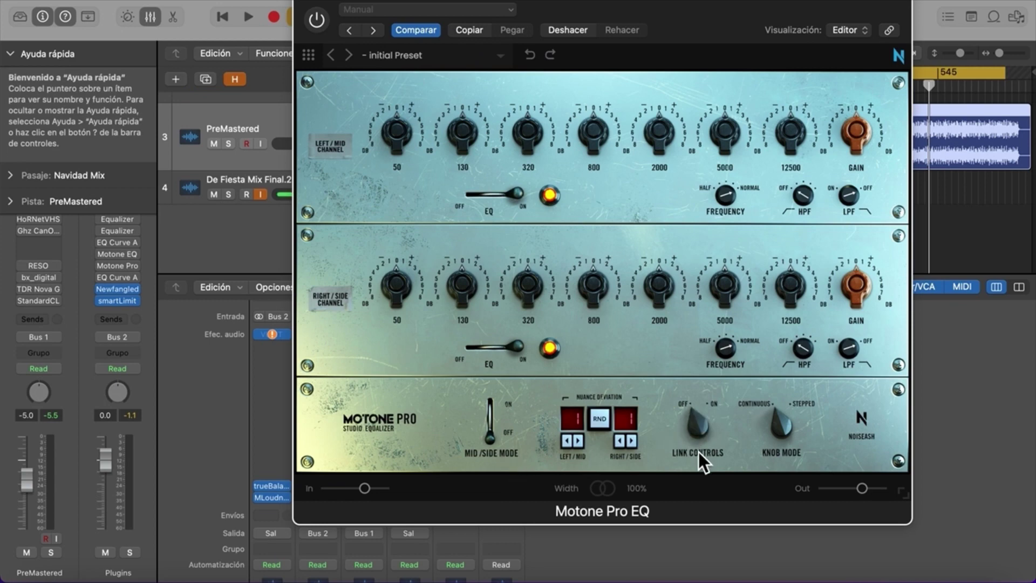
{"action": "left_click", "coordinate": [494, 408]}
{"action": "left_click_drag", "start_coordinate": [733, 234], "coordinate": [735, 273]}
Inspect the plug-in's settings for GUI size, OpenGL, oversampling and tooltips, and close the options.
{"action": "left_click", "coordinate": [309, 58]}
{"action": "mouse_move", "coordinate": [346, 87]}
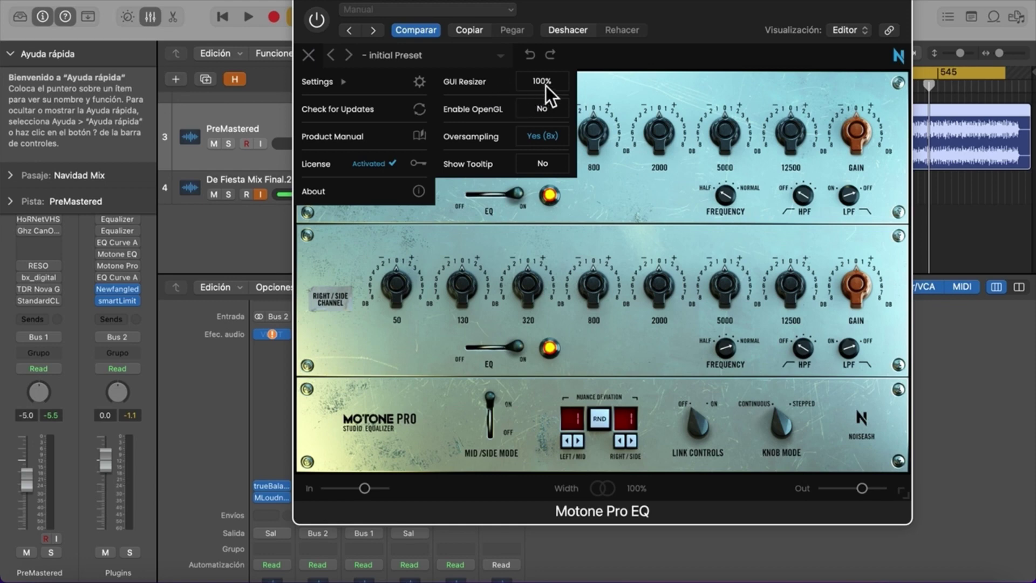
{"action": "left_click", "coordinate": [549, 195]}
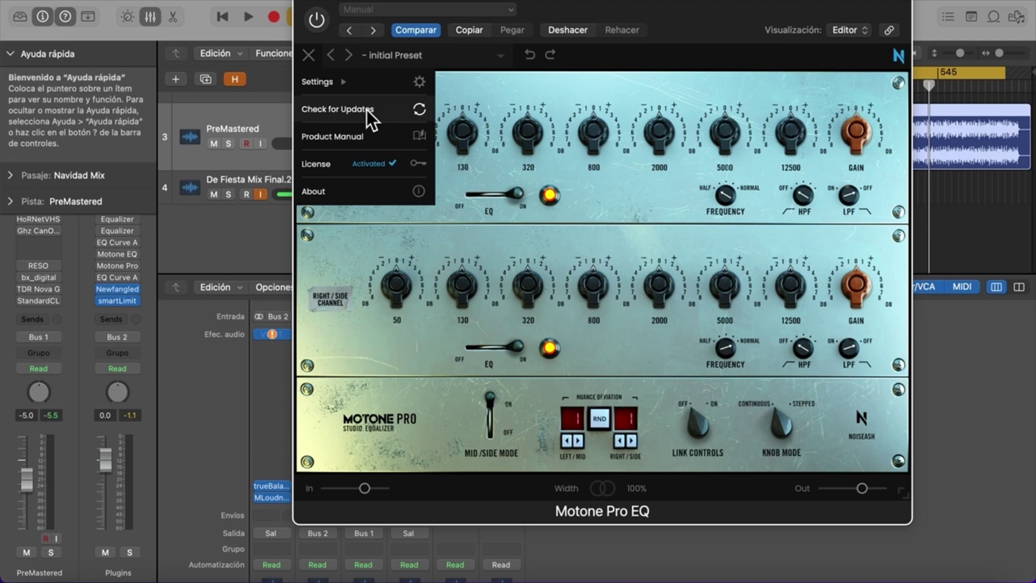
{"action": "left_click", "coordinate": [311, 60]}
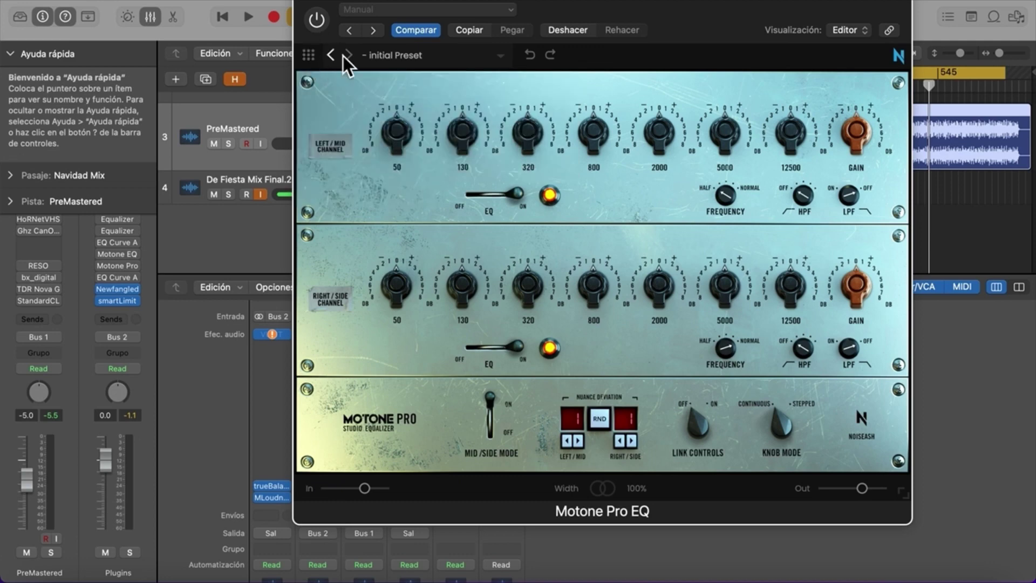
Look through the General Purpose presets of the Factory Bank and close the preset browser without loading one.
{"action": "left_click", "coordinate": [433, 56]}
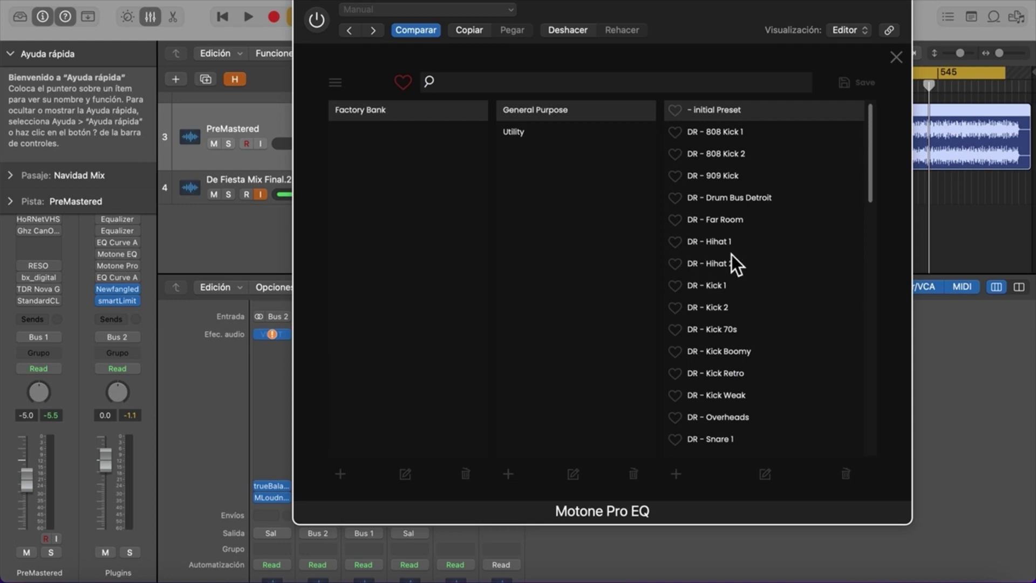
{"action": "scroll", "coordinate": [730, 253], "scroll_direction": "down", "scroll_amount": 10}
{"action": "scroll", "coordinate": [729, 251], "scroll_direction": "up", "scroll_amount": 10}
{"action": "left_click", "coordinate": [897, 57]}
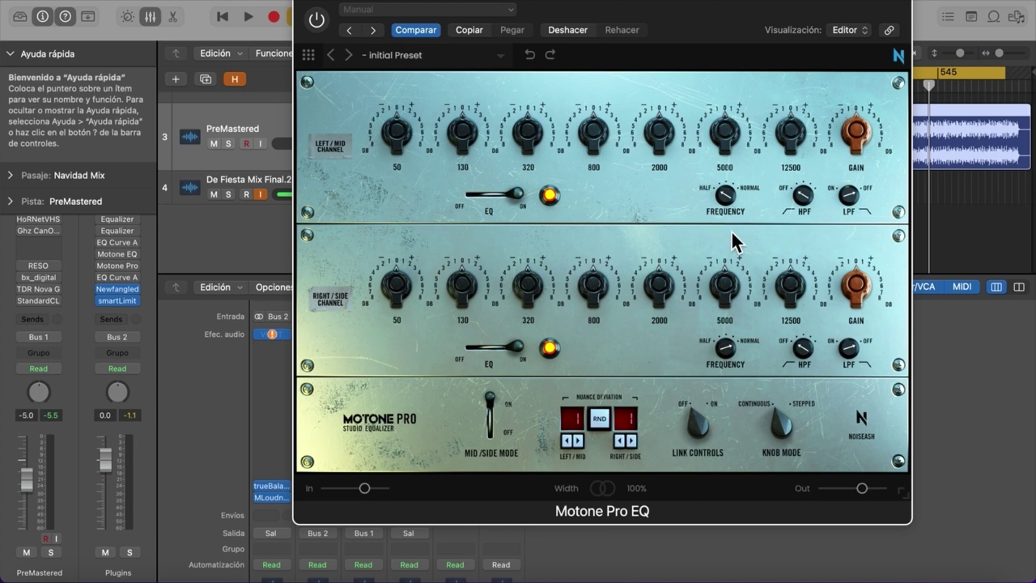
Turn off Mid/Side mode in Motone Pro EQ.
{"action": "left_click_drag", "start_coordinate": [700, 428], "coordinate": [700, 395]}
{"action": "left_click_drag", "start_coordinate": [729, 201], "coordinate": [763, 9]}
{"action": "left_click", "coordinate": [490, 428]}
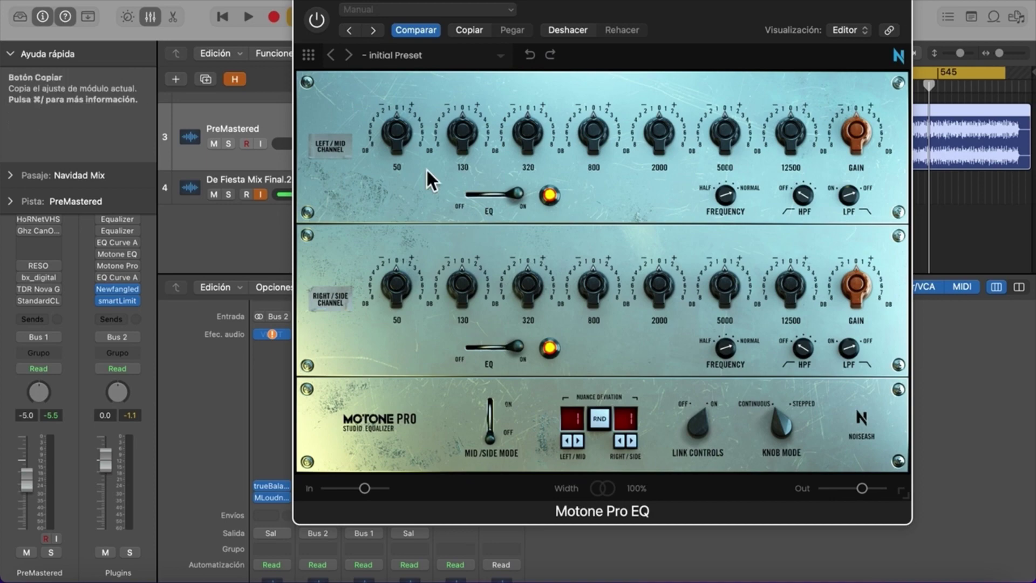
Move the Motone Pro EQ window aside and open EQ Curve Analyzer from the Plugins channel's inserts.
{"action": "left_click_drag", "start_coordinate": [404, 6], "coordinate": [553, 6]}
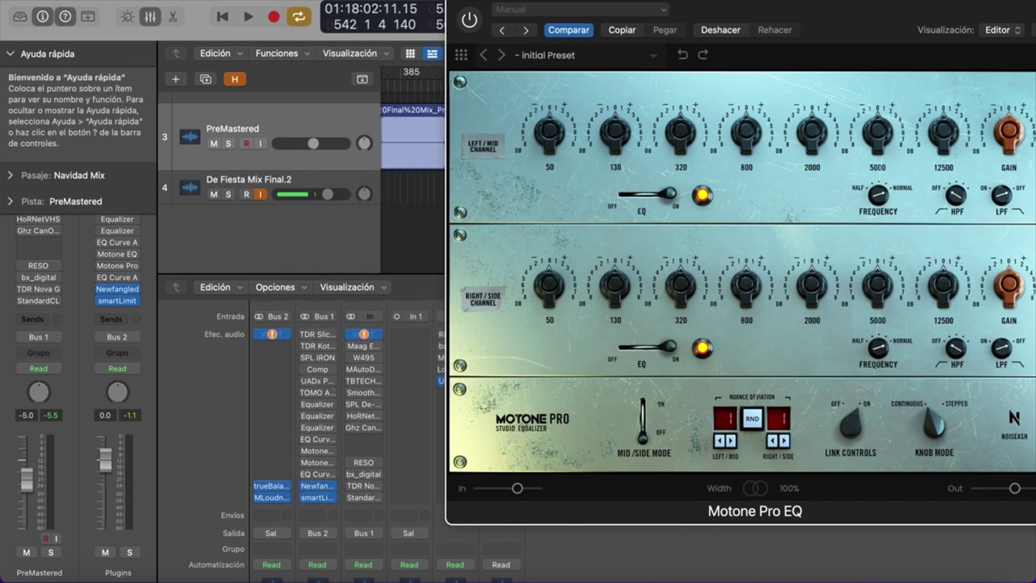
{"action": "left_click", "coordinate": [306, 441]}
{"action": "left_click_drag", "start_coordinate": [535, 158], "coordinate": [670, 190]}
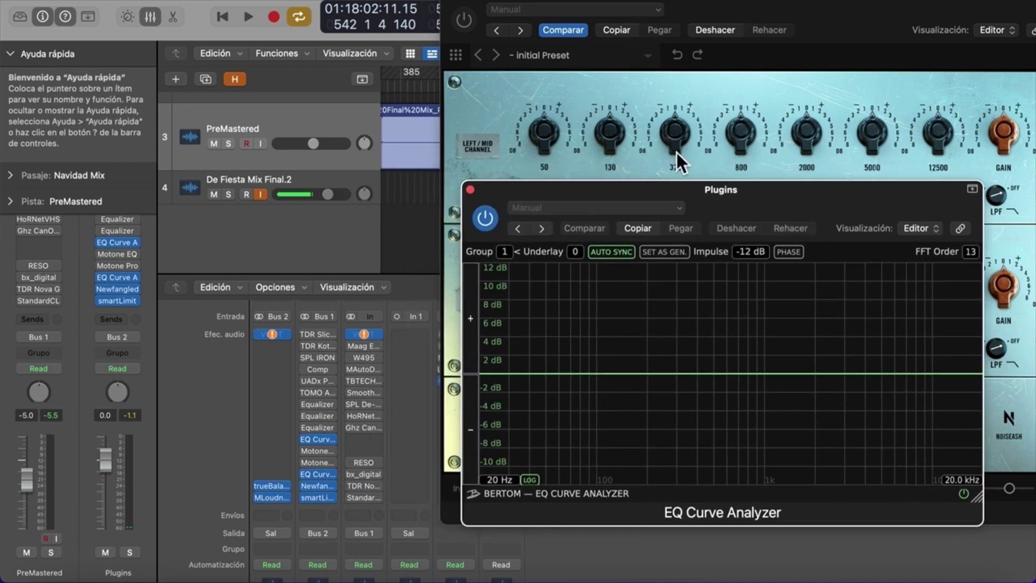
Turn Motone Pro EQ on and arrange its window beside the analyzer, checking the EQ curve.
{"action": "left_click_drag", "start_coordinate": [691, 7], "coordinate": [299, 6]}
{"action": "left_click", "coordinate": [72, 20]}
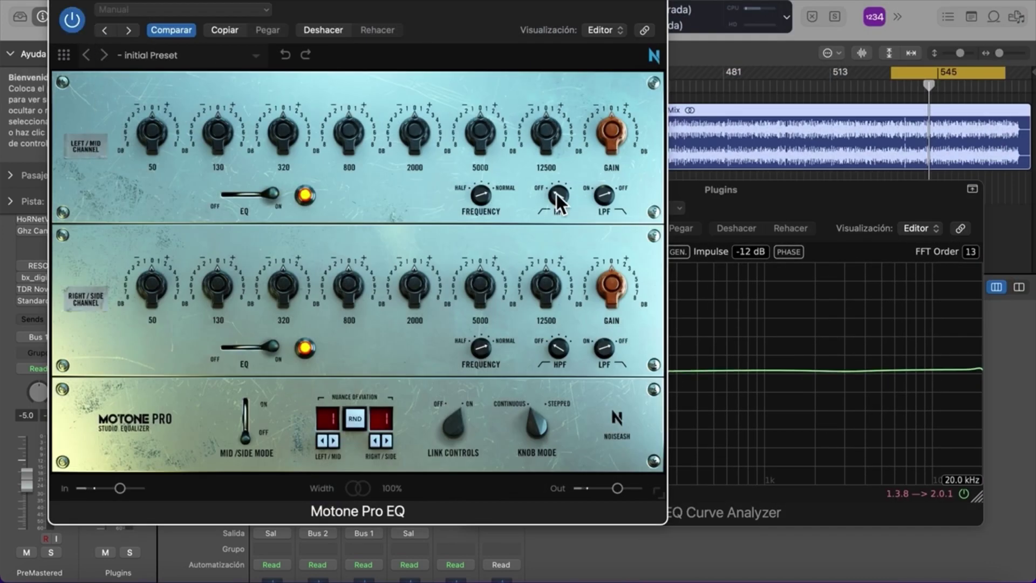
{"action": "left_click", "coordinate": [722, 197]}
{"action": "left_click_drag", "start_coordinate": [725, 198], "coordinate": [749, 201]}
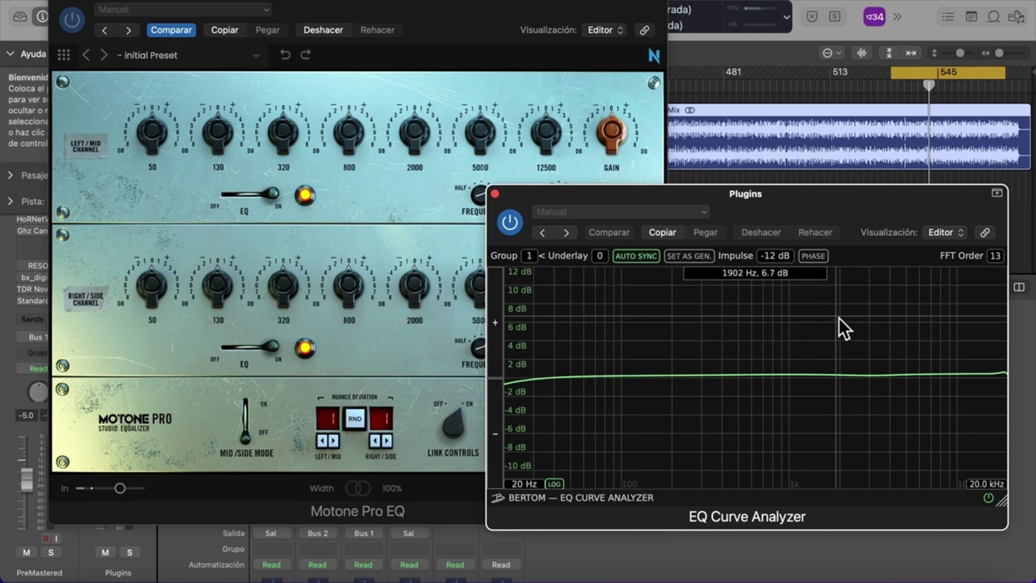
{"action": "left_click", "coordinate": [464, 10]}
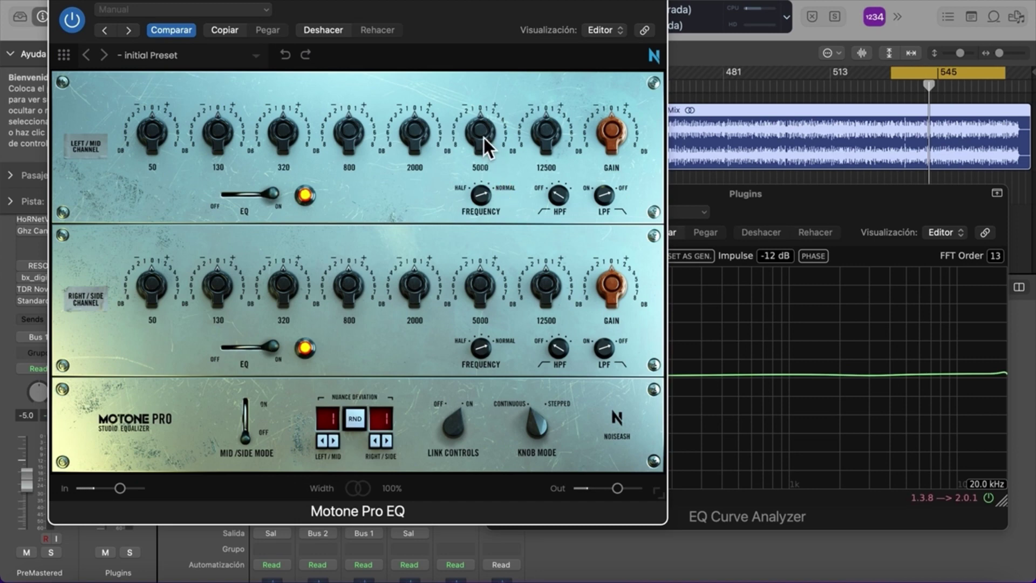
Try strong and moderate boosts on the 5000 Hz band, then settle on a slight boost.
{"action": "left_click_drag", "start_coordinate": [483, 139], "coordinate": [483, 114]}
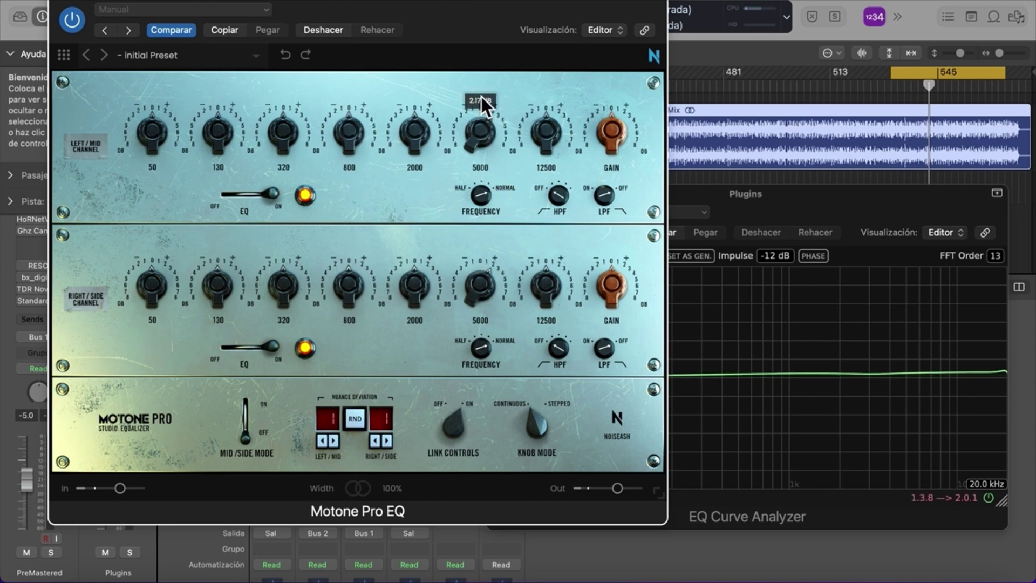
{"action": "left_click_drag", "start_coordinate": [481, 57], "coordinate": [478, 54]}
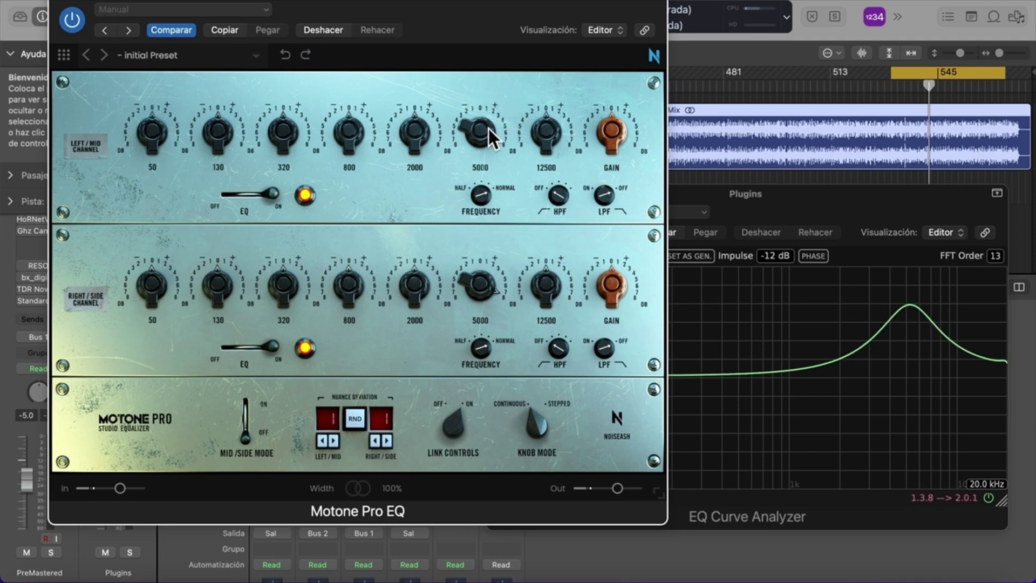
{"action": "left_click_drag", "start_coordinate": [488, 129], "coordinate": [483, 185]}
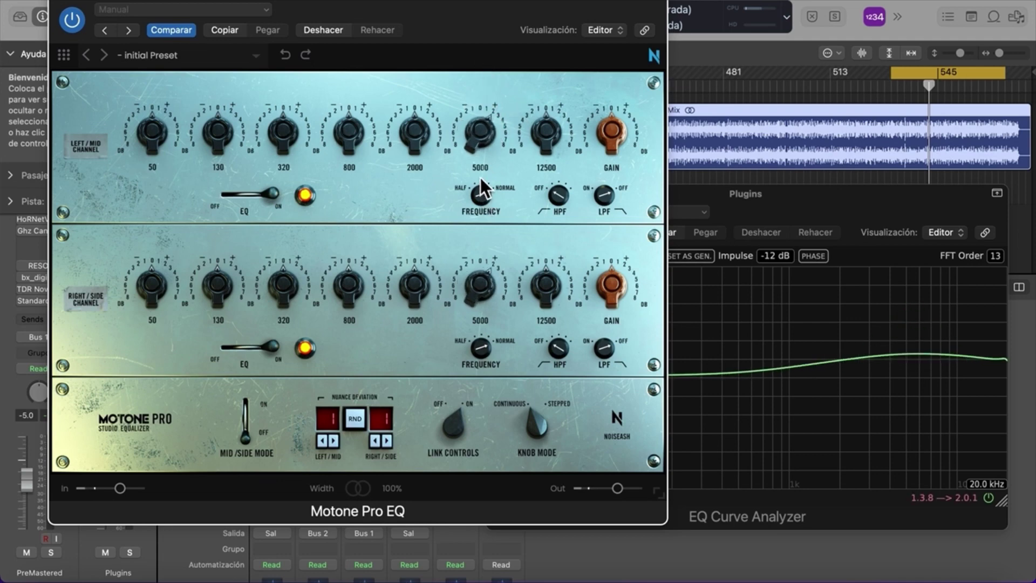
{"action": "left_click_drag", "start_coordinate": [484, 139], "coordinate": [481, 66]}
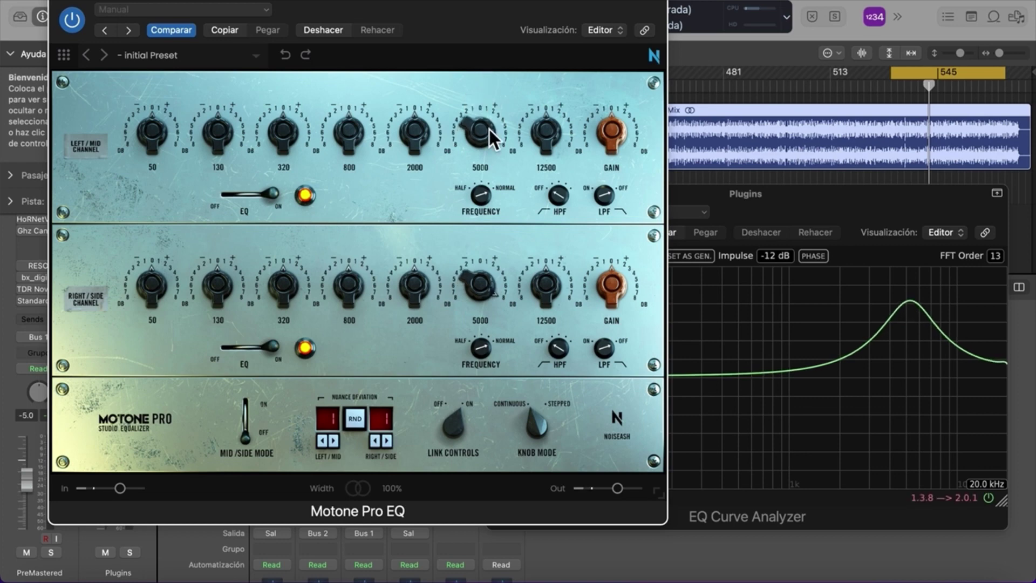
{"action": "left_click_drag", "start_coordinate": [487, 139], "coordinate": [480, 200]}
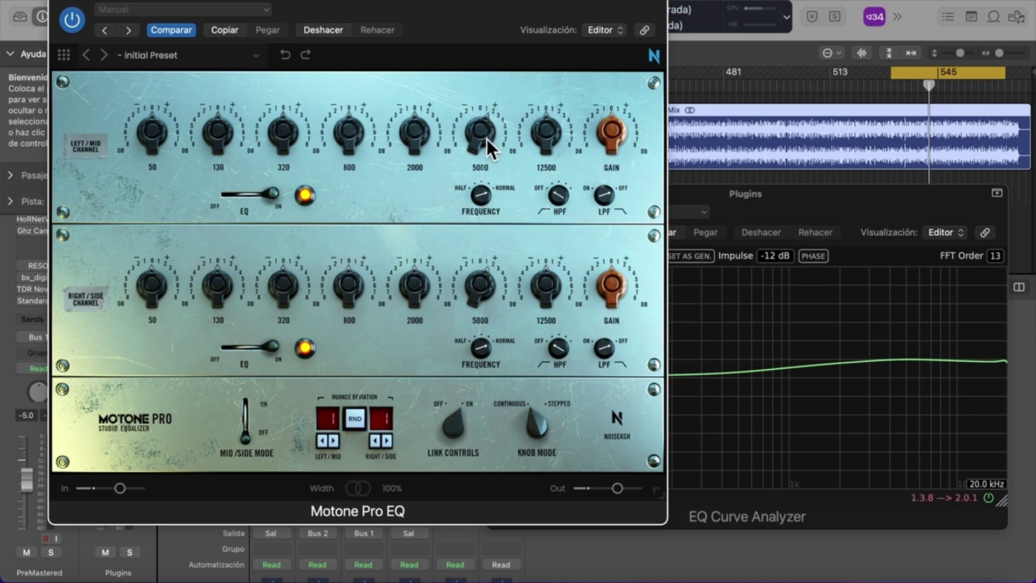
{"action": "left_click_drag", "start_coordinate": [486, 140], "coordinate": [483, 146]}
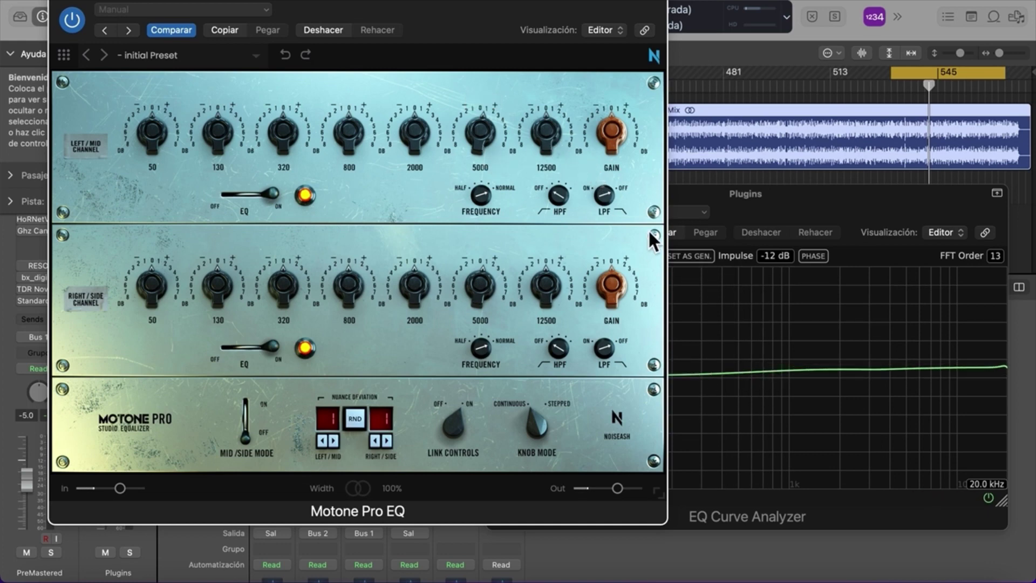
Boost the 12500 Hz band slightly and cut the 320 Hz band a little, with the analyzer curve in view.
{"action": "left_click_drag", "start_coordinate": [545, 139], "coordinate": [542, 129]}
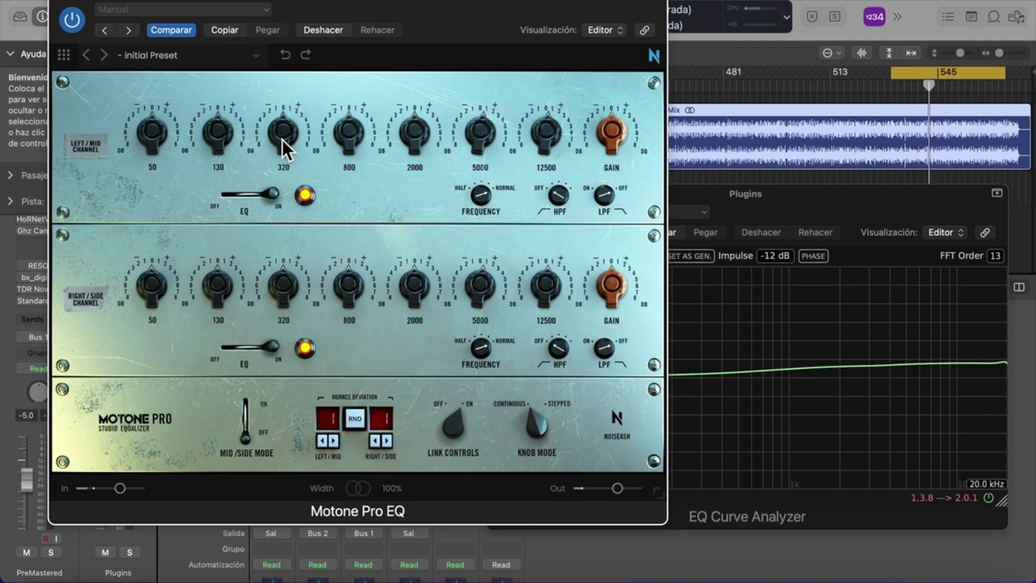
{"action": "left_click_drag", "start_coordinate": [704, 193], "coordinate": [714, 194]}
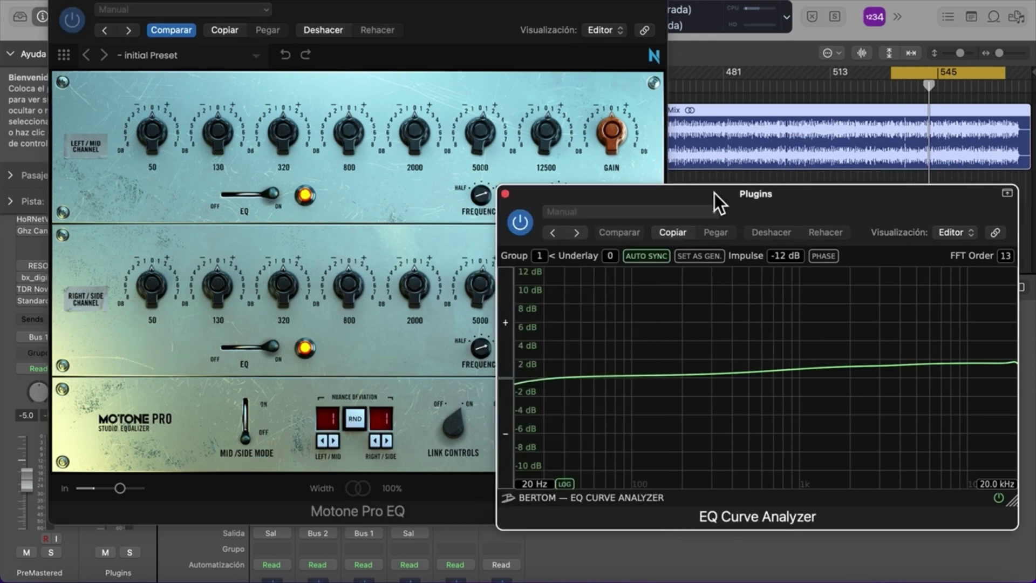
{"action": "left_click_drag", "start_coordinate": [281, 128], "coordinate": [278, 140]}
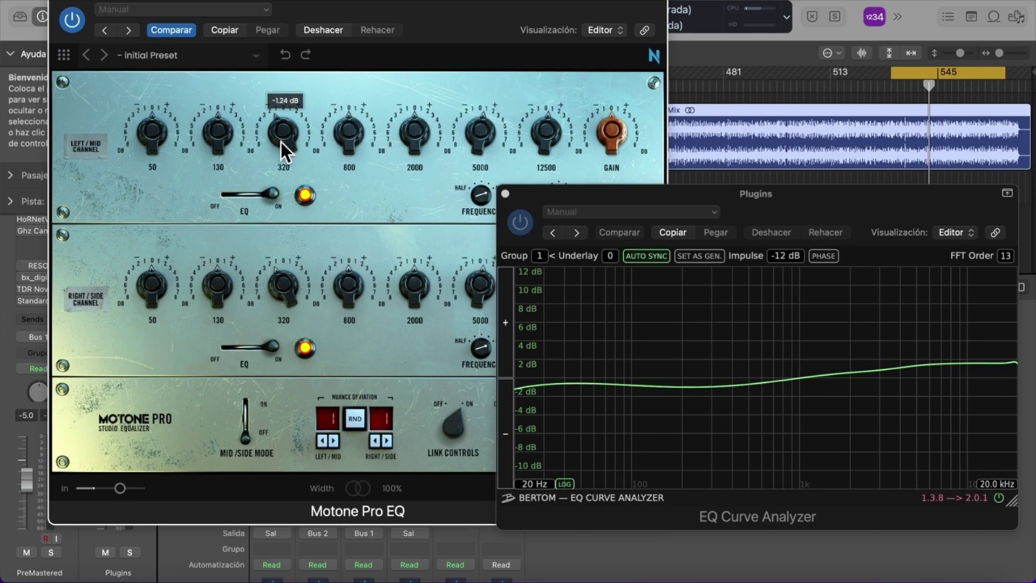
{"action": "left_click", "coordinate": [281, 142]}
Boost the 50 Hz band slightly and check its effect on the EQ curve.
{"action": "left_click_drag", "start_coordinate": [150, 143], "coordinate": [152, 136]}
{"action": "left_click", "coordinate": [716, 196]}
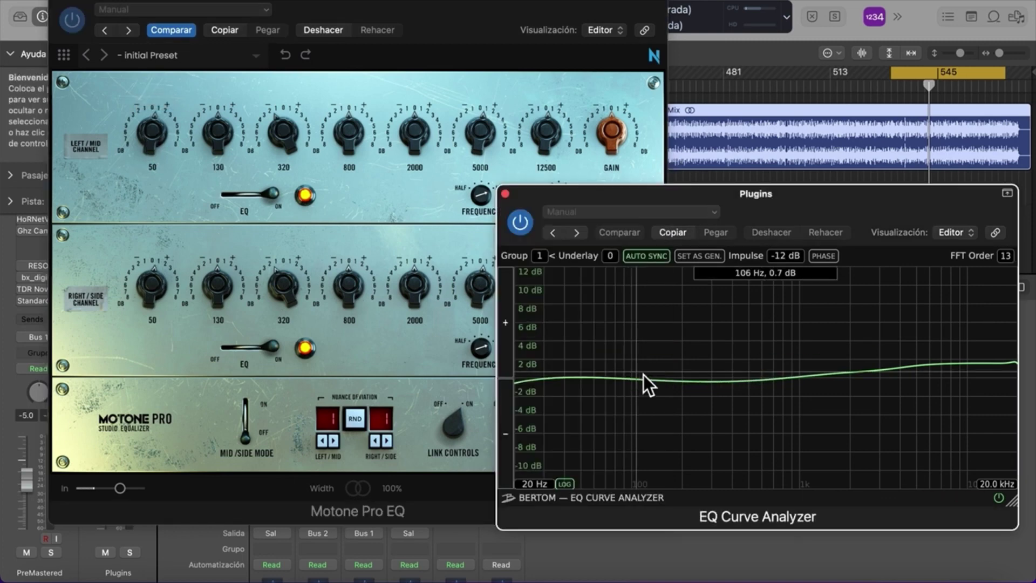
{"action": "left_click_drag", "start_coordinate": [150, 135], "coordinate": [150, 128]}
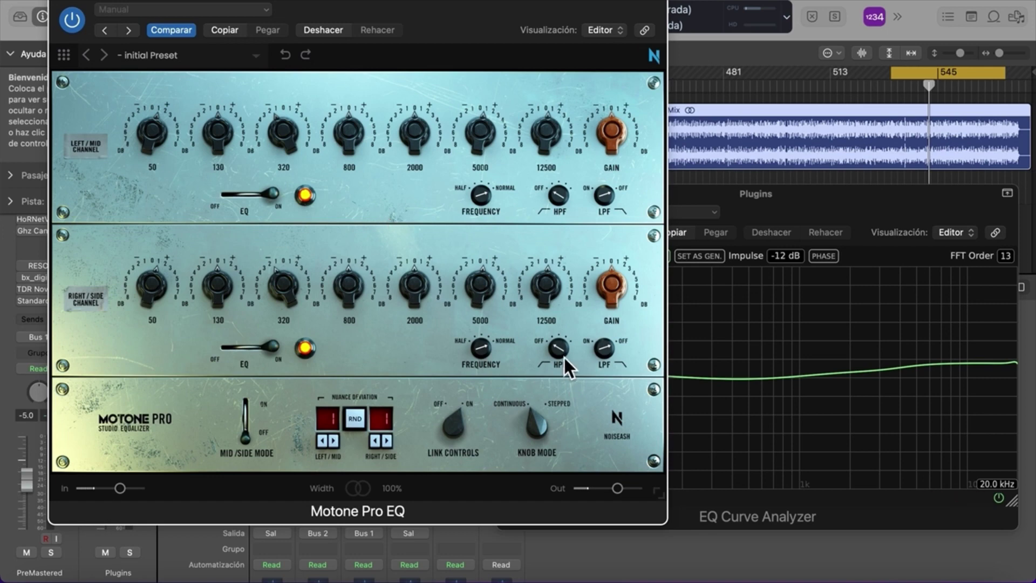
Toggle the right/side low-pass filter on and back off, and switch the knob mode to stepped.
{"action": "left_click", "coordinate": [609, 352]}
{"action": "left_click", "coordinate": [602, 354]}
{"action": "left_click", "coordinate": [605, 354]}
{"action": "left_click", "coordinate": [603, 349]}
{"action": "left_click", "coordinate": [539, 430]}
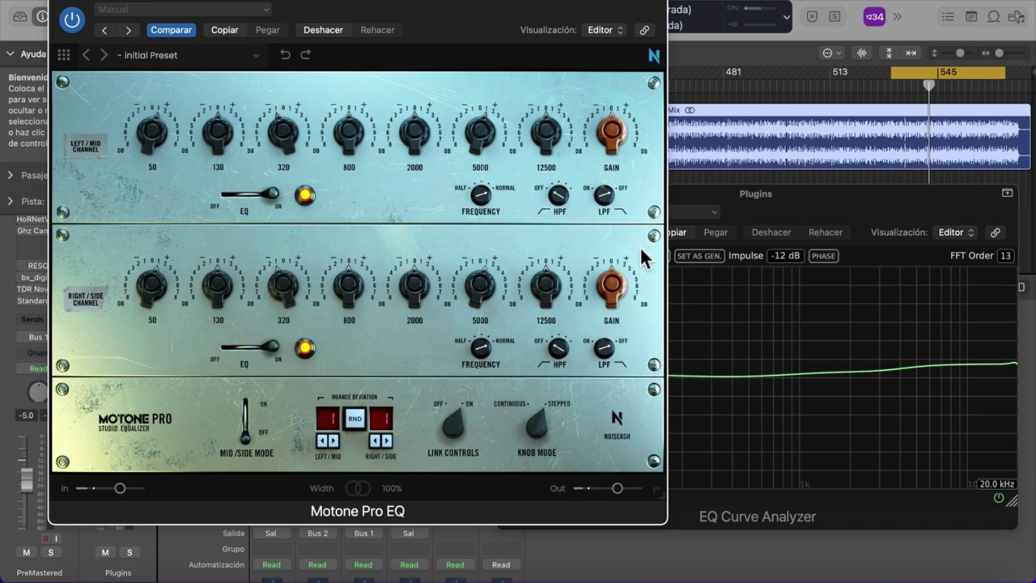
{"action": "left_click", "coordinate": [713, 192]}
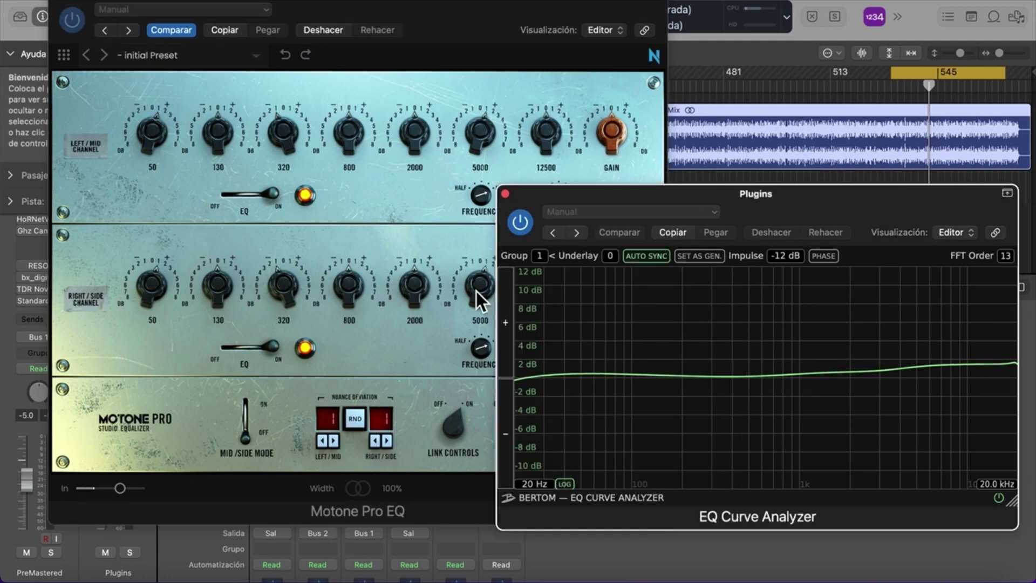
Raise the 12500 Hz band further and set the 50 Hz band to 2 dB, checking the curve after each change.
{"action": "left_click", "coordinate": [546, 134]}
{"action": "left_click_drag", "start_coordinate": [547, 131], "coordinate": [547, 124]}
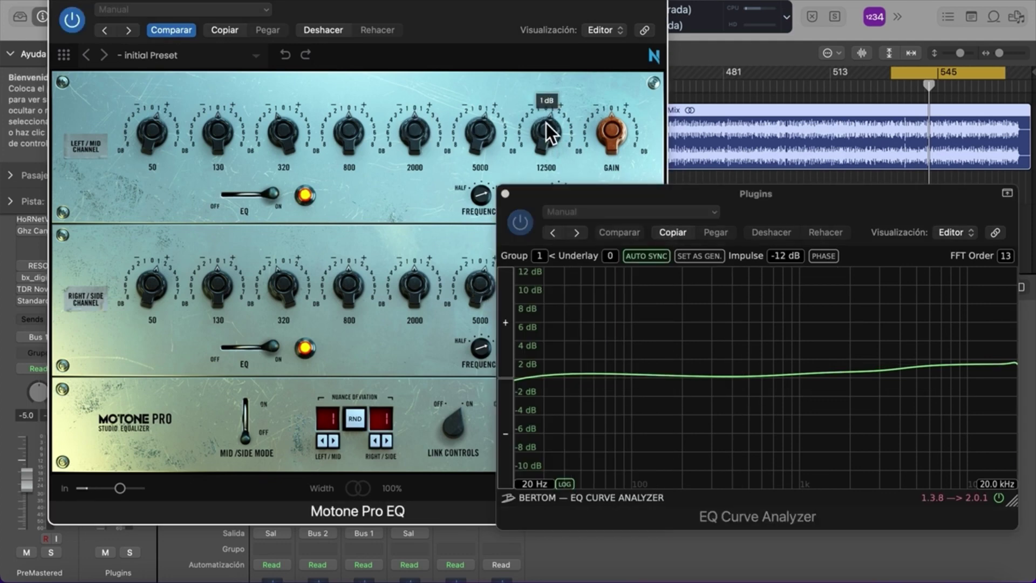
{"action": "left_click", "coordinate": [800, 201]}
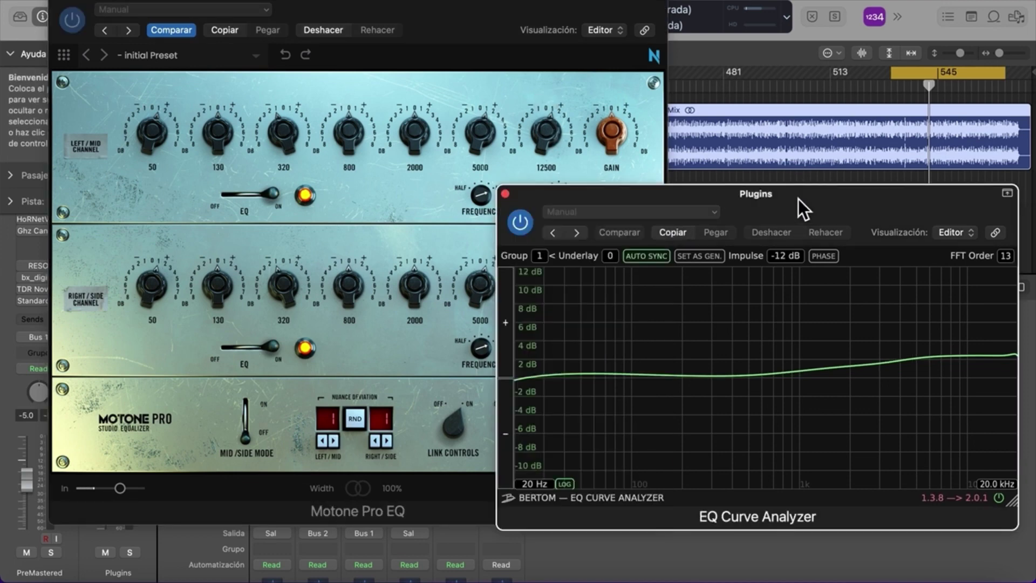
{"action": "left_click", "coordinate": [151, 142]}
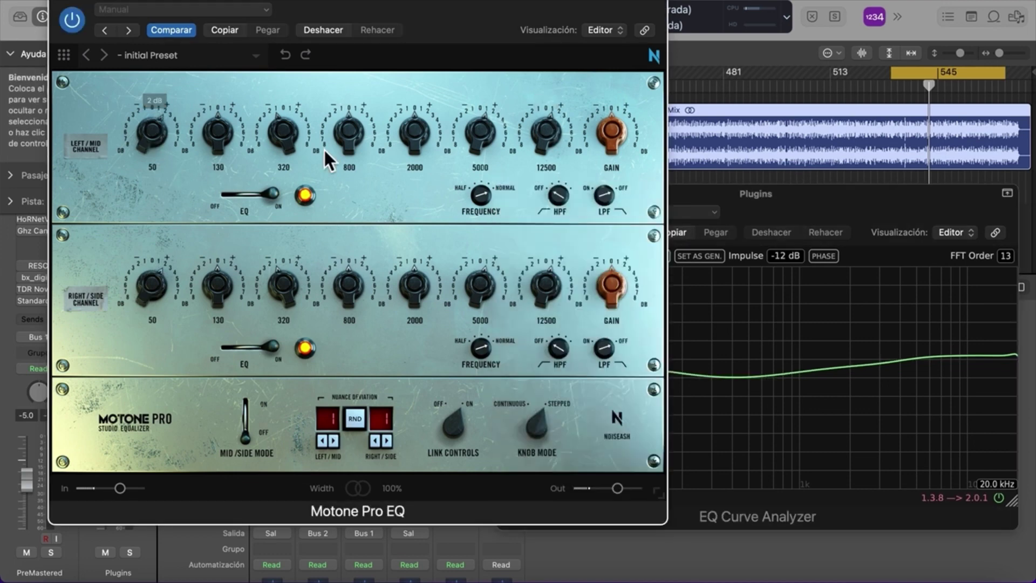
{"action": "left_click", "coordinate": [742, 196]}
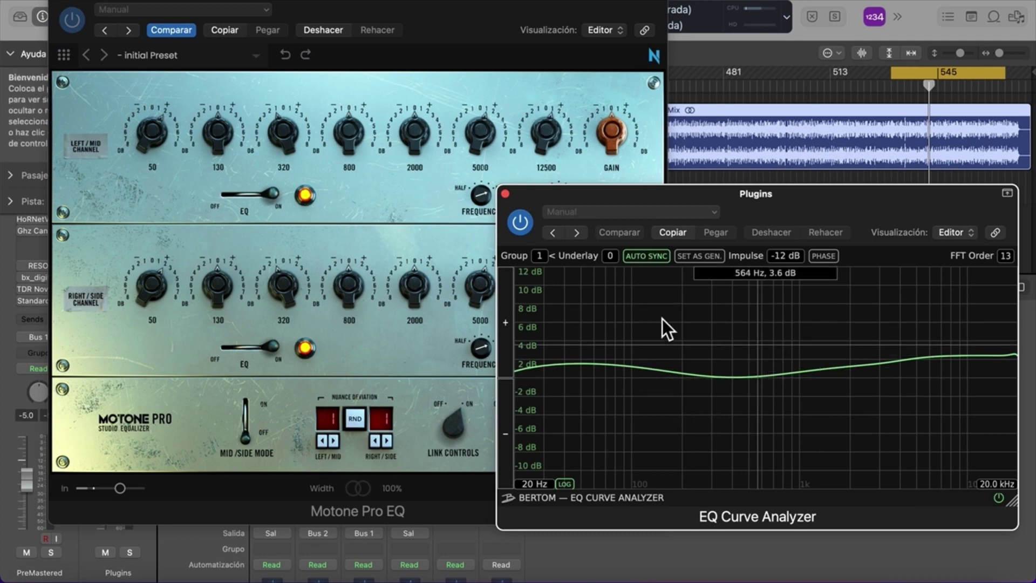
{"action": "left_click", "coordinate": [477, 1]}
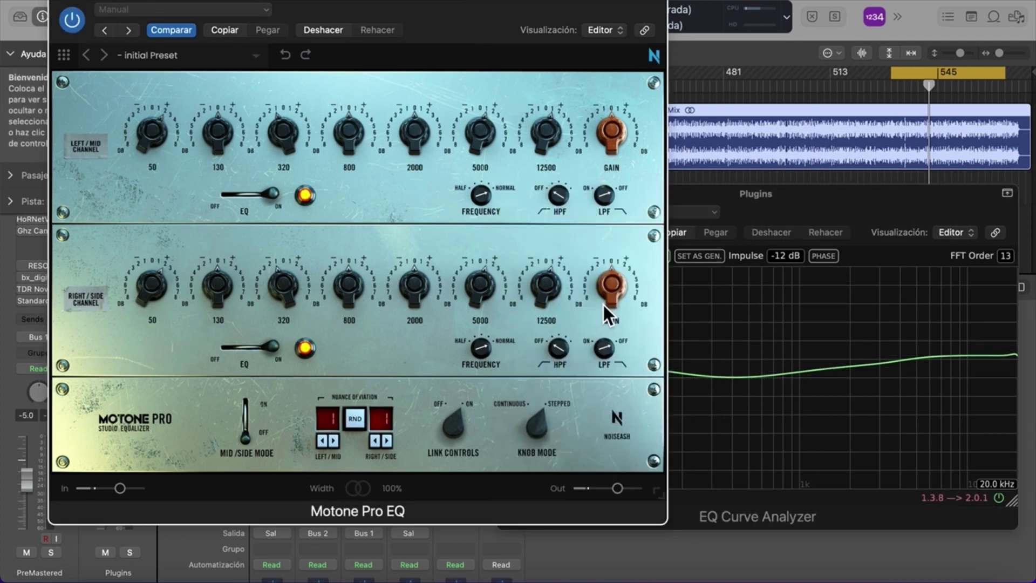
Turn on the high-pass filter, inspect its roll-off in the analyzer, and lower its cutoff with both windows side by side.
{"action": "left_click_drag", "start_coordinate": [555, 195], "coordinate": [562, 120]}
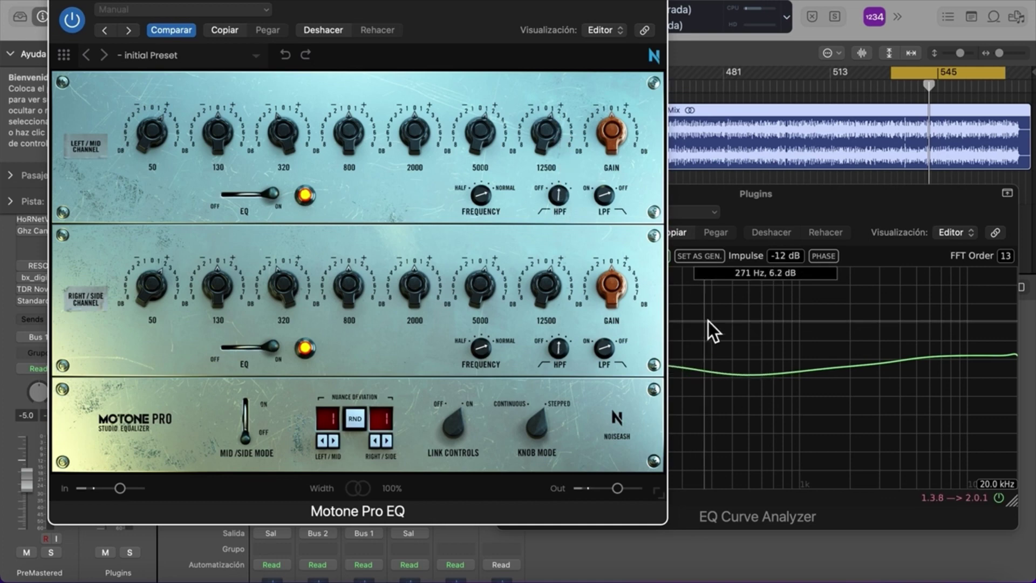
{"action": "left_click", "coordinate": [741, 198]}
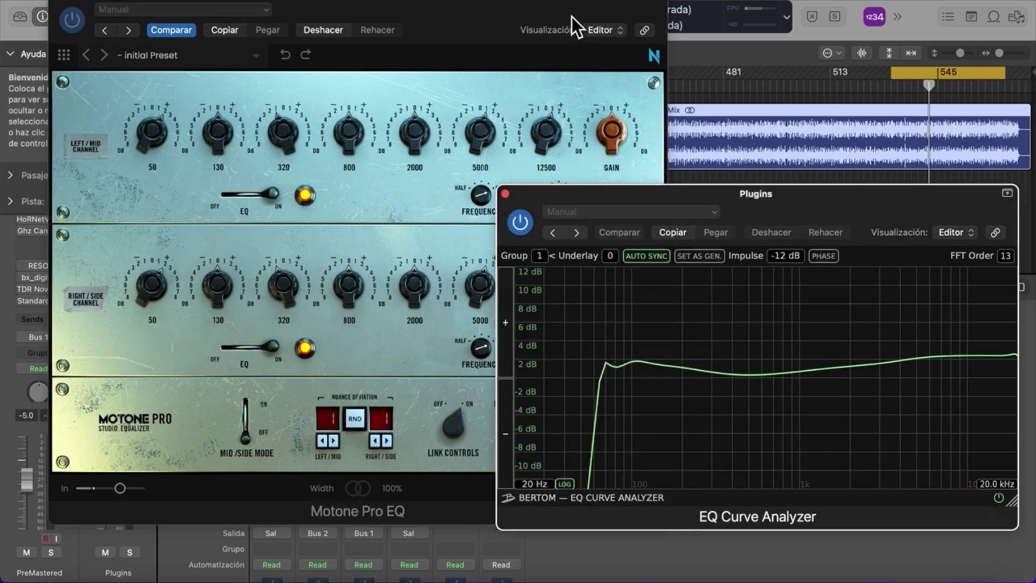
{"action": "left_click", "coordinate": [570, 6]}
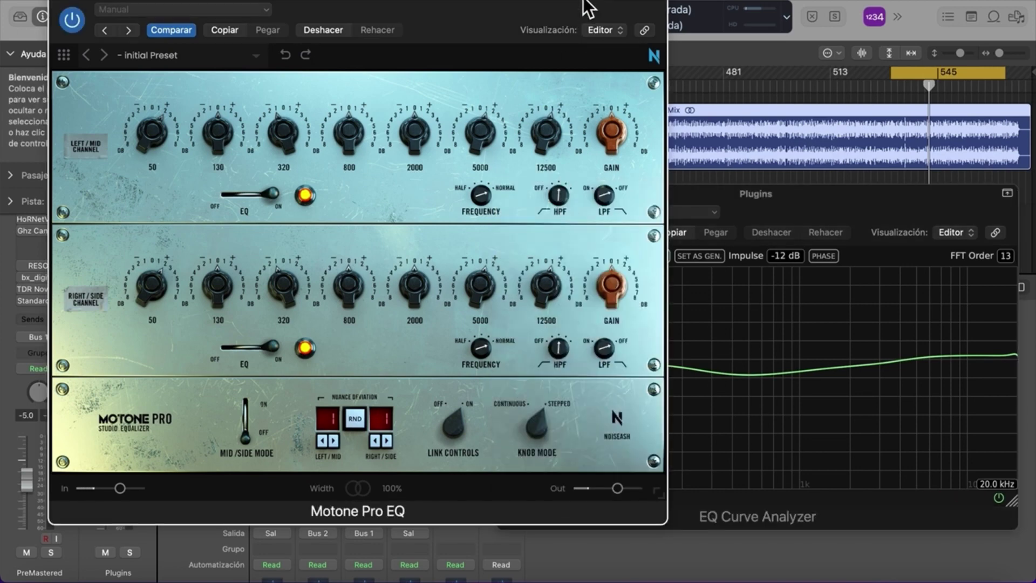
{"action": "left_click_drag", "start_coordinate": [583, 2], "coordinate": [457, 8]}
{"action": "left_click_drag", "start_coordinate": [440, 192], "coordinate": [426, 243]}
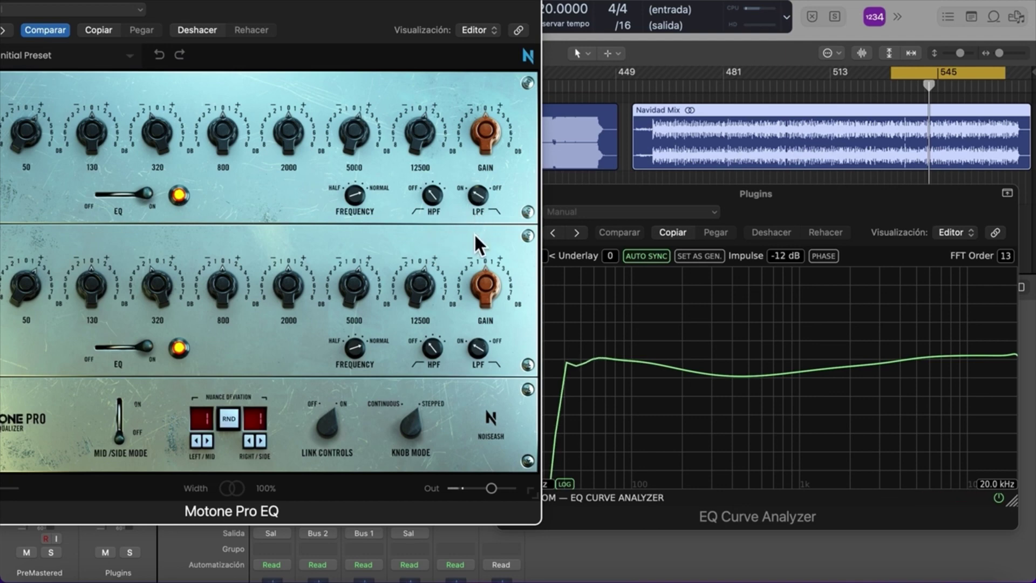
Turn on the low-pass filter and readjust the high-pass filter to a lower cutoff.
{"action": "left_click", "coordinate": [485, 203]}
{"action": "mouse_move", "coordinate": [434, 193]}
{"action": "left_mouse_down"}
{"action": "mouse_move", "coordinate": [444, 166]}
{"action": "mouse_move", "coordinate": [439, 200]}
{"action": "left_mouse_up"}
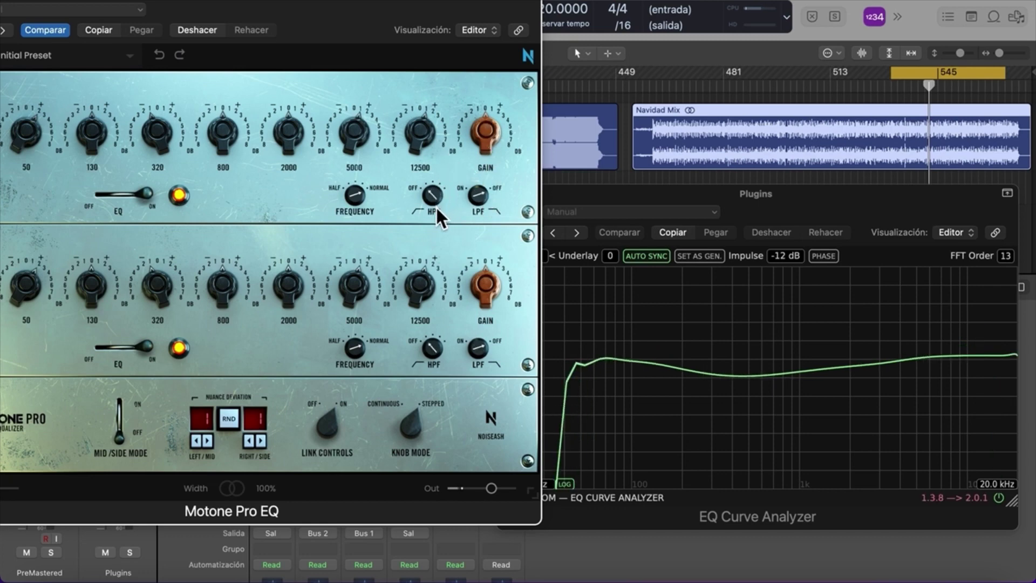
{"action": "left_click", "coordinate": [484, 194]}
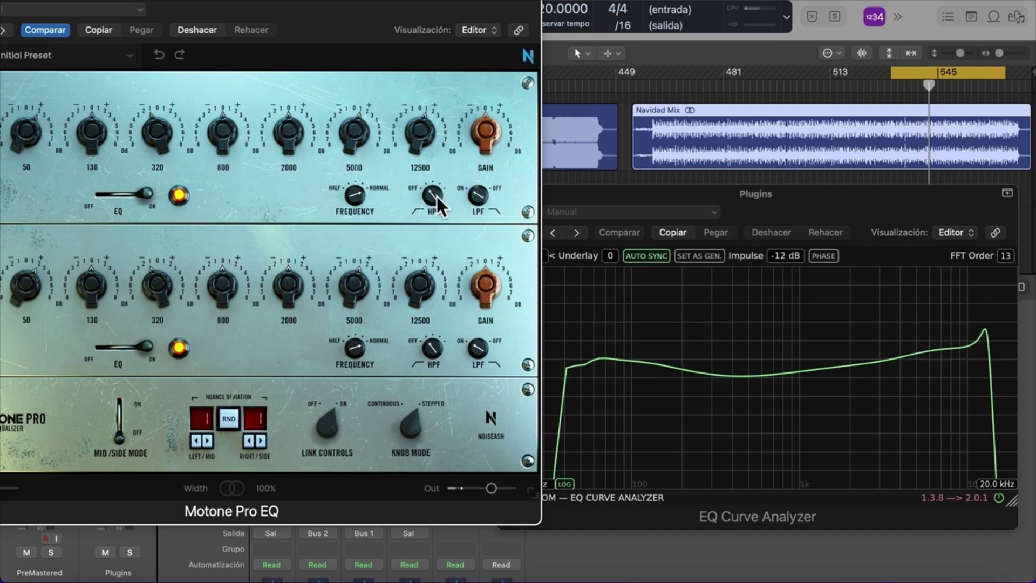
{"action": "left_click_drag", "start_coordinate": [436, 196], "coordinate": [435, 207]}
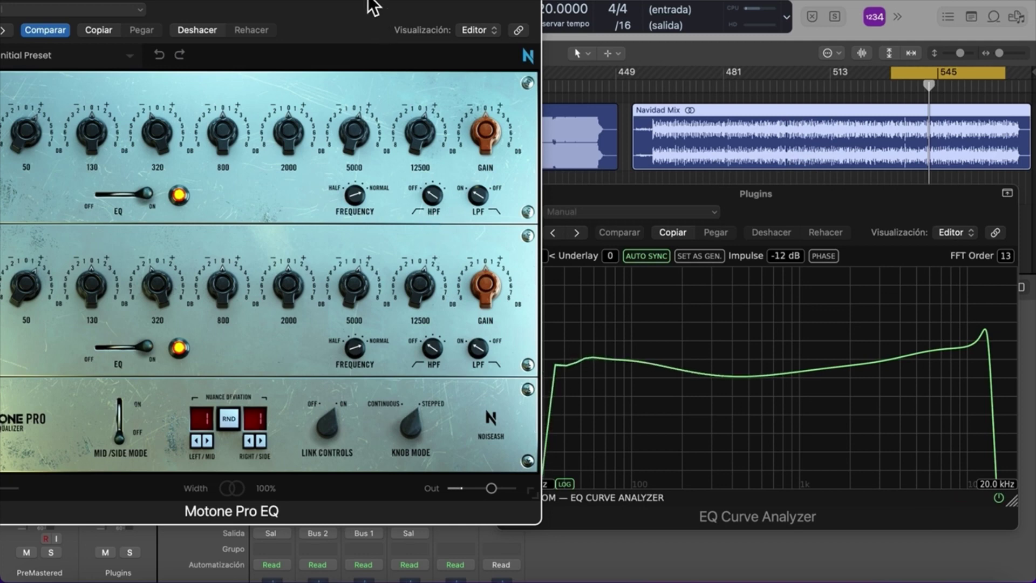
Randomize the left/mid and right/side Nuance Deviation several times with the plug-in window beside the analyzer.
{"action": "left_click_drag", "start_coordinate": [359, 8], "coordinate": [643, 7]}
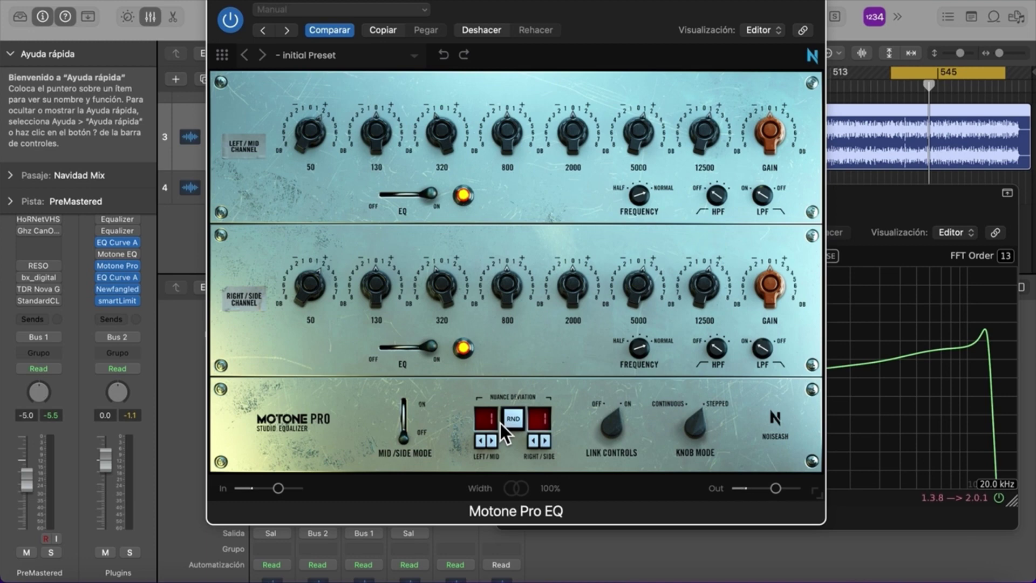
{"action": "left_click_drag", "start_coordinate": [588, 9], "coordinate": [326, 9]}
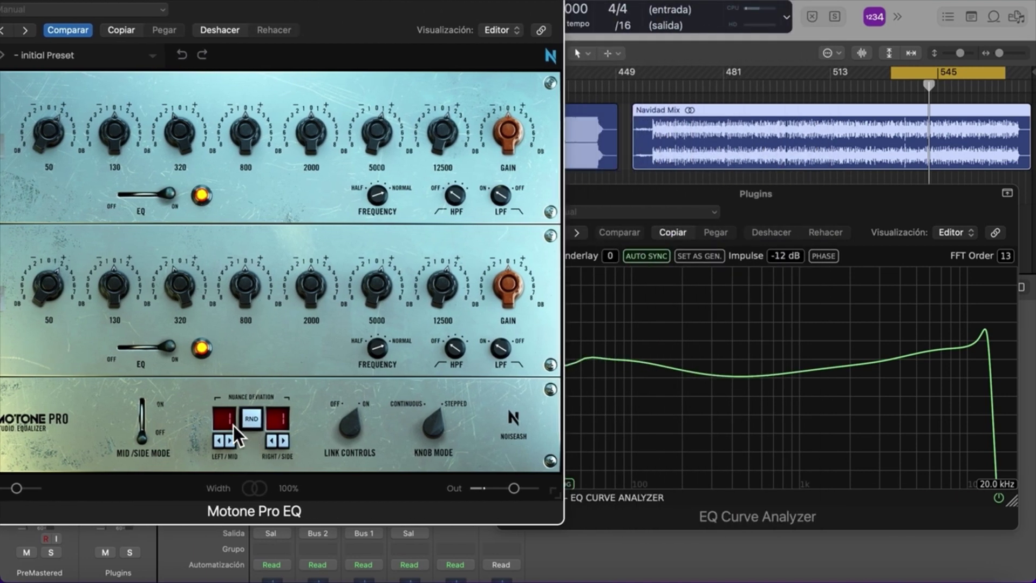
{"action": "left_click", "coordinate": [251, 420]}
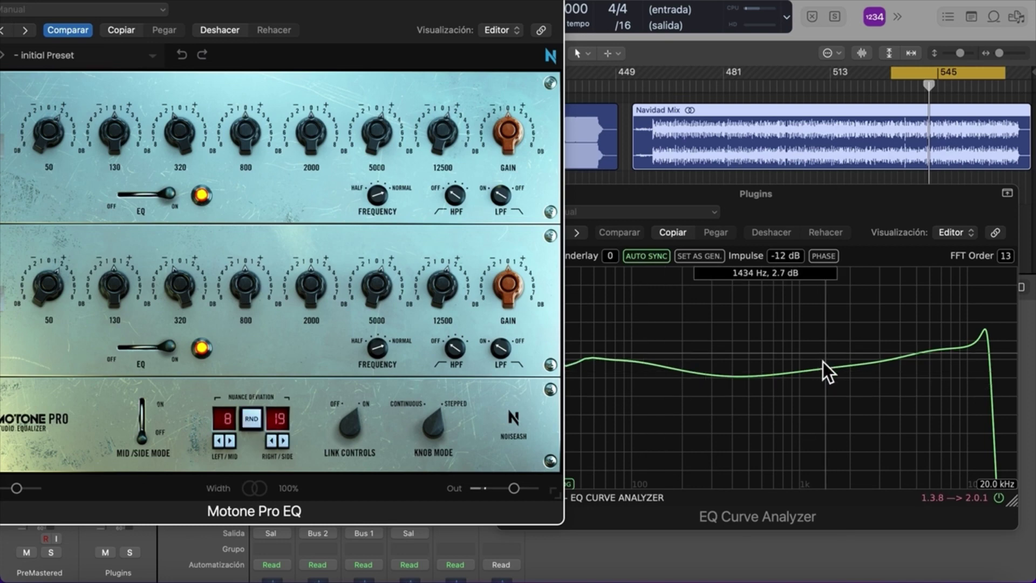
{"action": "left_click", "coordinate": [252, 419]}
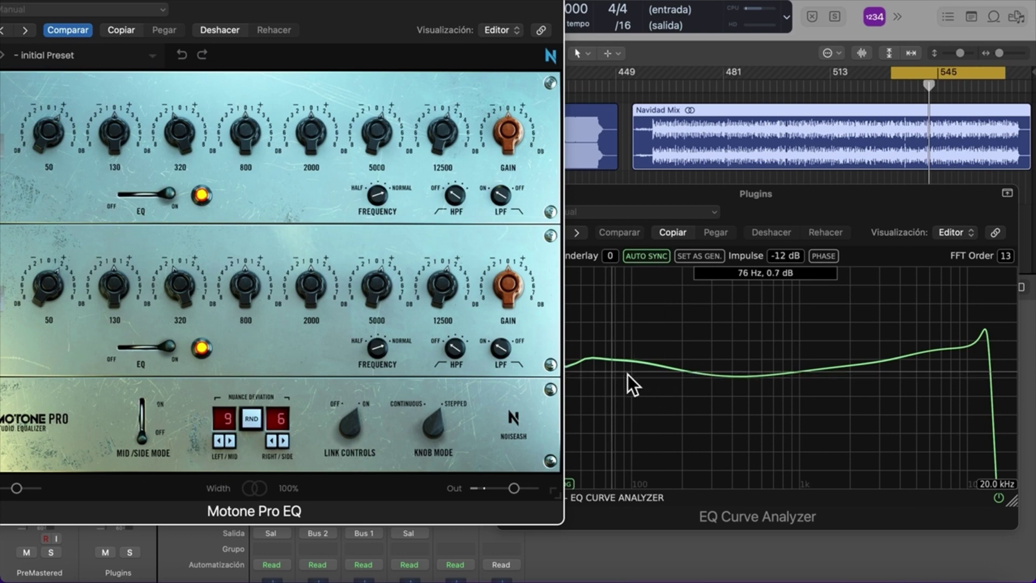
{"action": "left_click", "coordinate": [251, 419]}
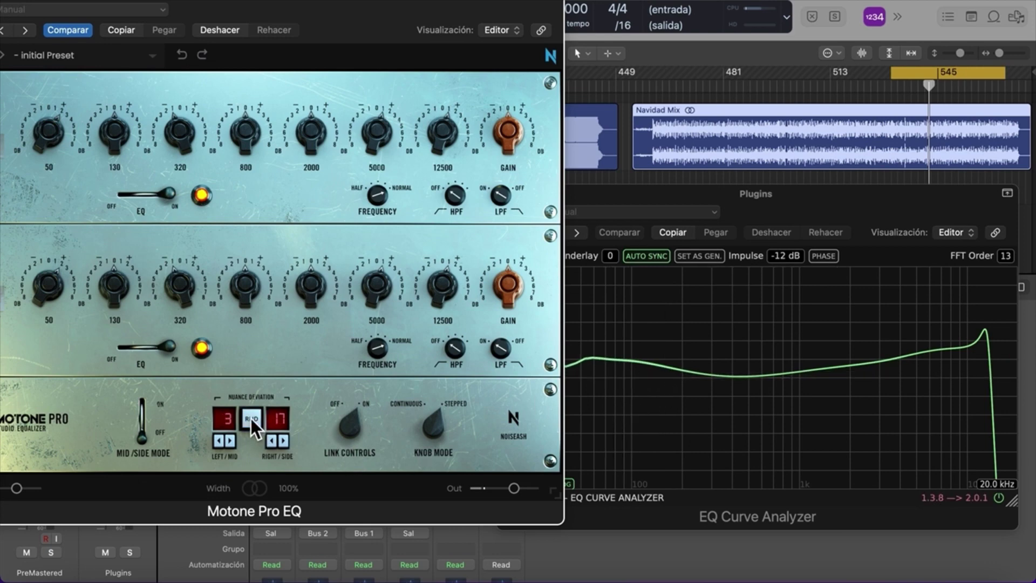
Randomize the left/mid and right/side Nuance Deviation once more and bring the whole Motone Pro EQ window into view.
{"action": "left_click", "coordinate": [251, 418]}
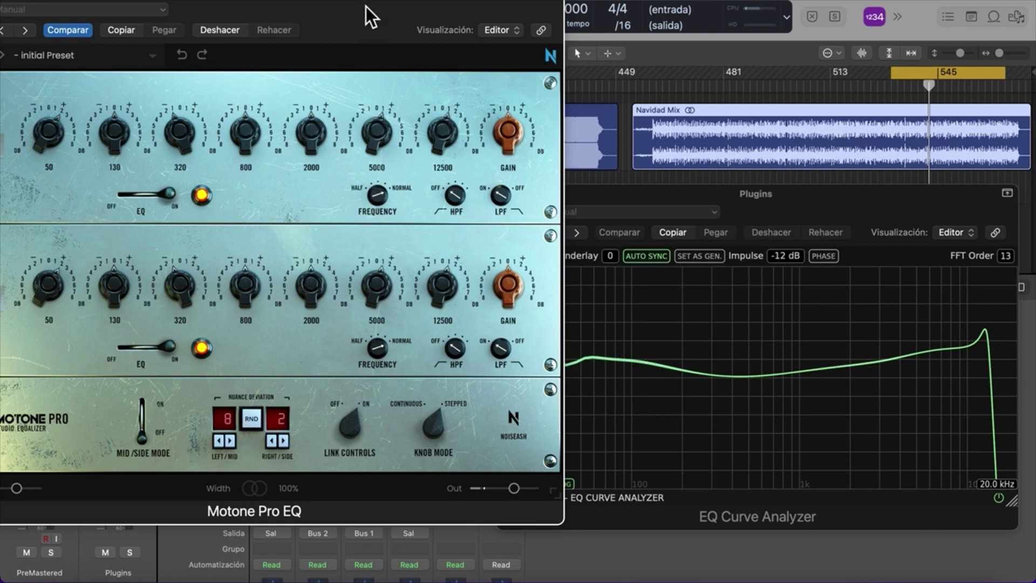
{"action": "left_click_drag", "start_coordinate": [366, 7], "coordinate": [582, 1]}
Compare the song with and without Motone Pro EQ by bypassing and re-enabling it repeatedly during playback, leaving it active.
{"action": "left_click", "coordinate": [180, 19]}
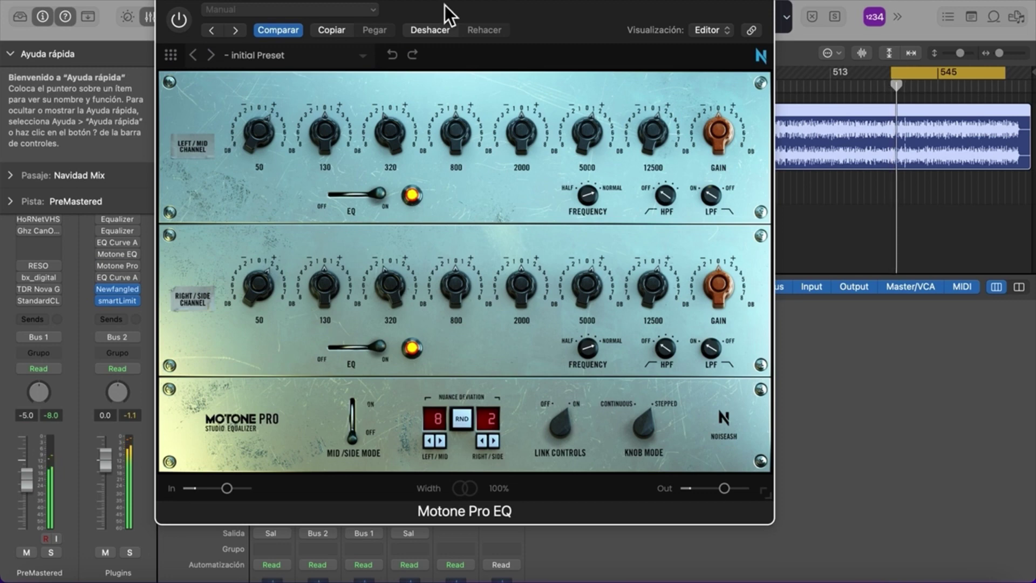
{"action": "left_click", "coordinate": [179, 20]}
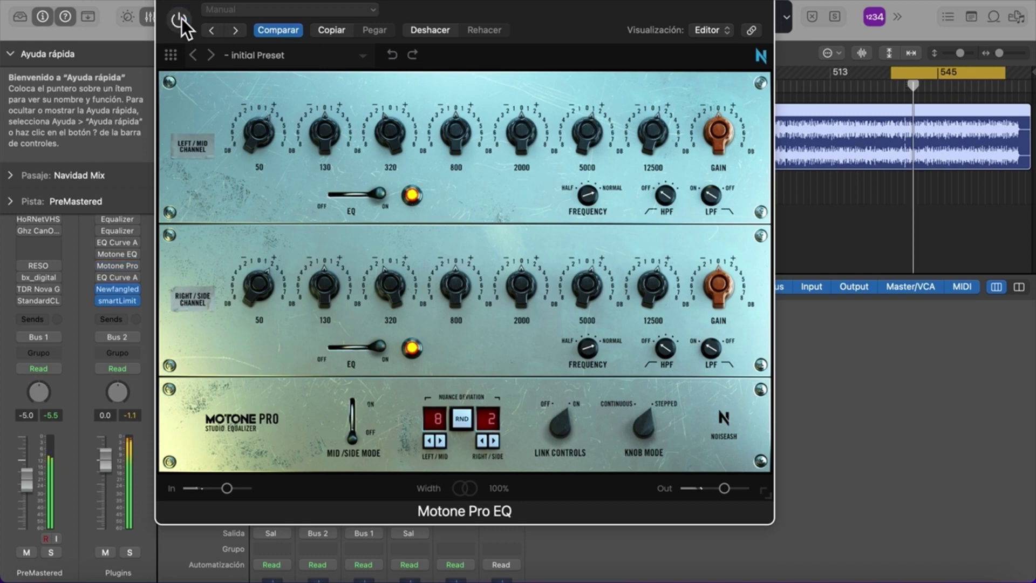
{"action": "left_click", "coordinate": [182, 19]}
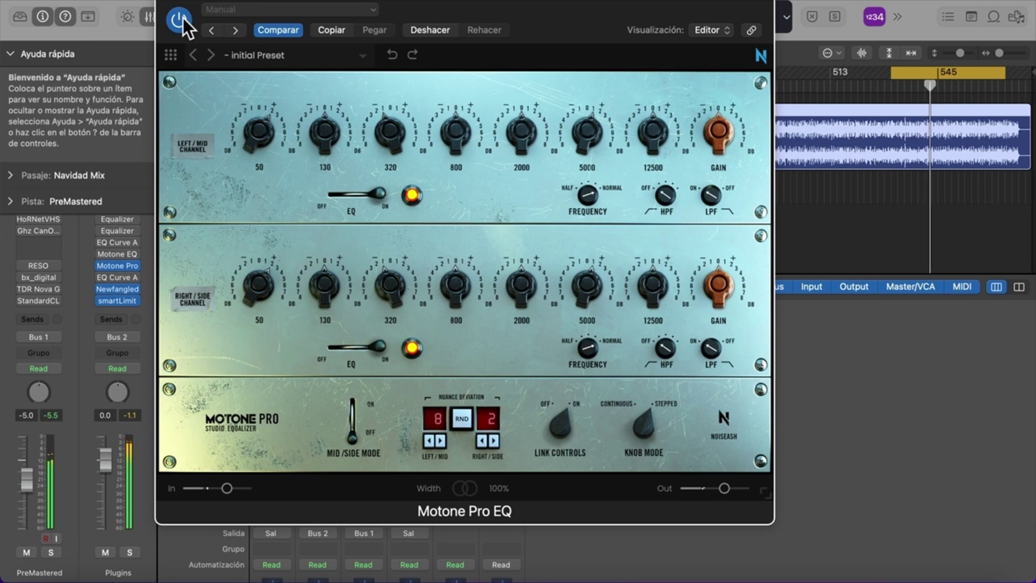
{"action": "left_click", "coordinate": [183, 18]}
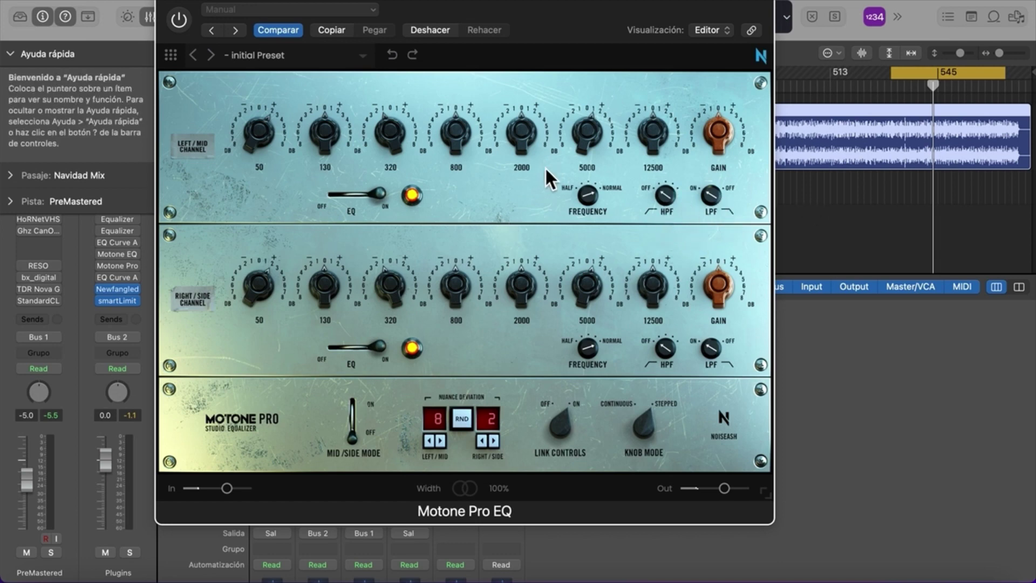
{"action": "key", "text": "space"}
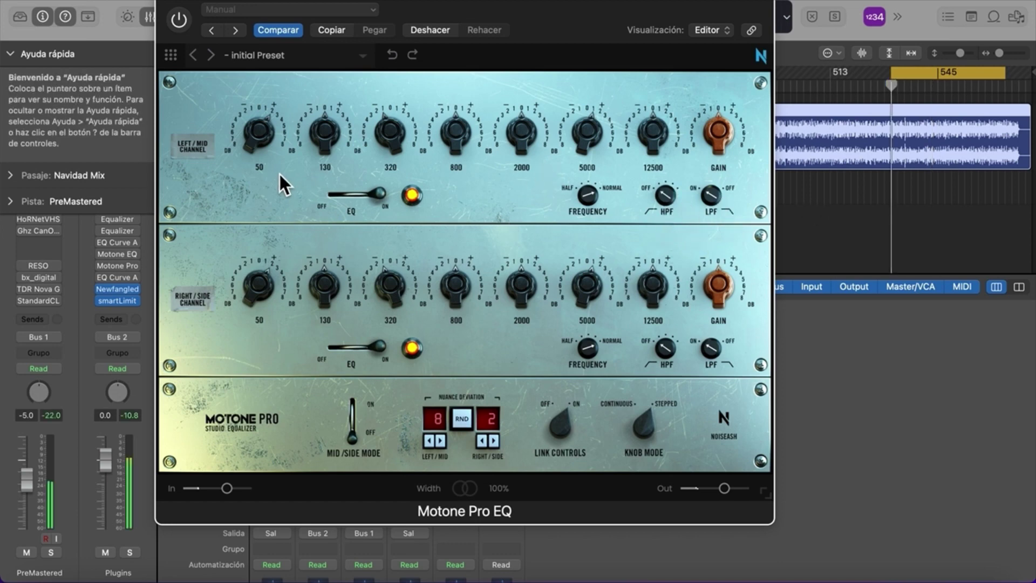
{"action": "left_click", "coordinate": [178, 21]}
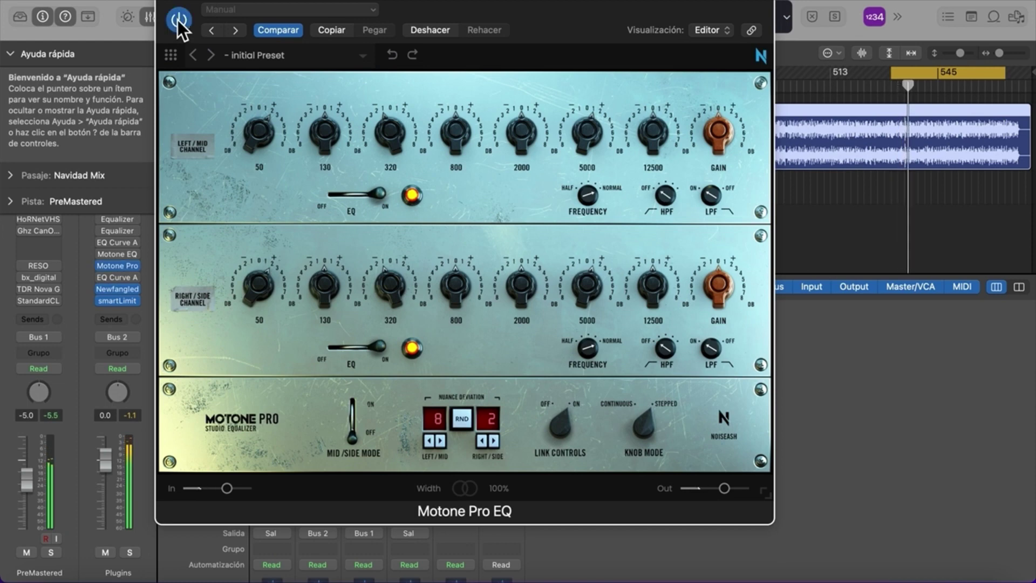
{"action": "left_click", "coordinate": [178, 21]}
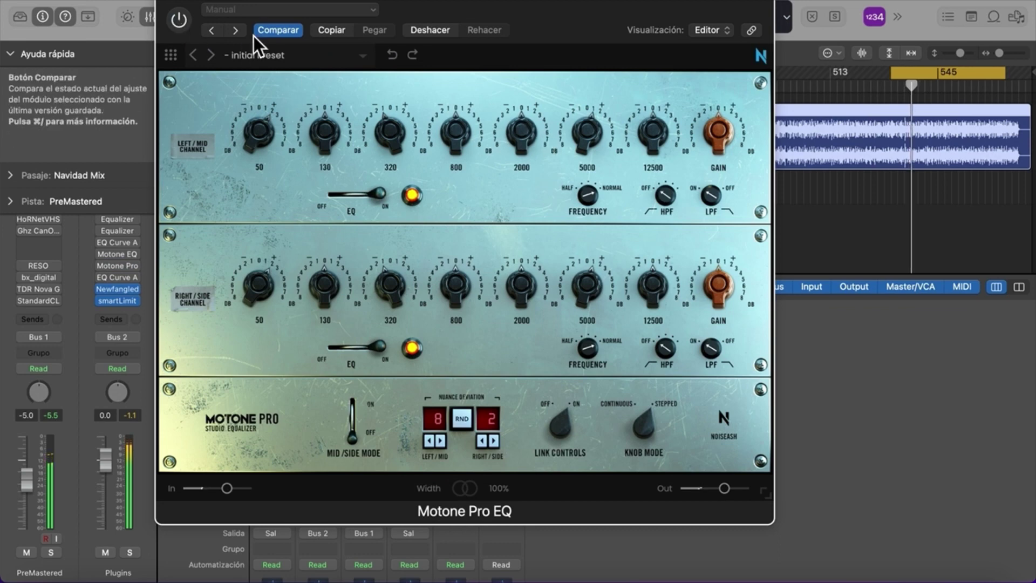
{"action": "left_click", "coordinate": [180, 22]}
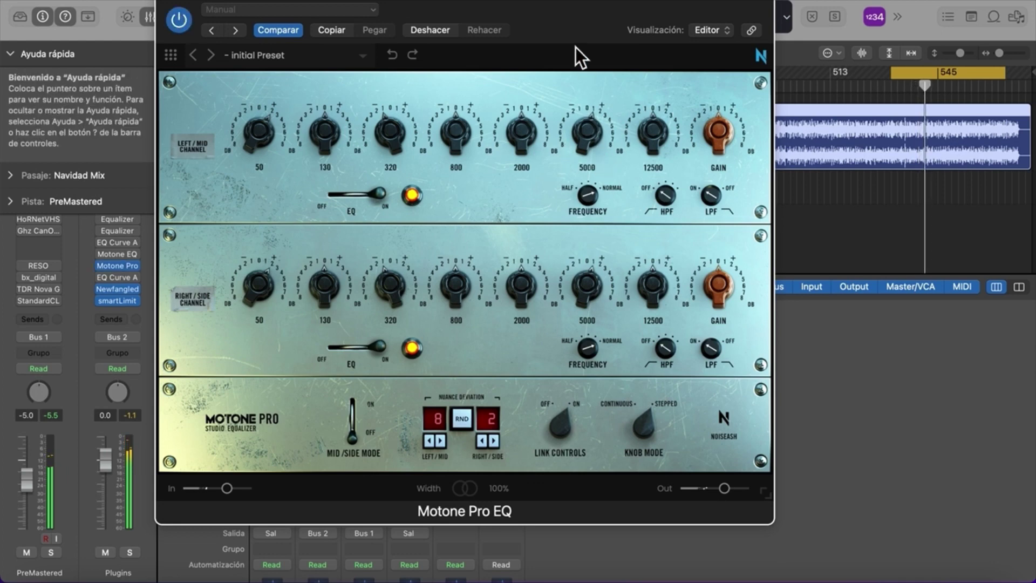
Re-enable both EQ Curve Analyzer instances around Motone Pro EQ and arrange its window so the curve shows beside it.
{"action": "left_click_drag", "start_coordinate": [610, 3], "coordinate": [663, 3]}
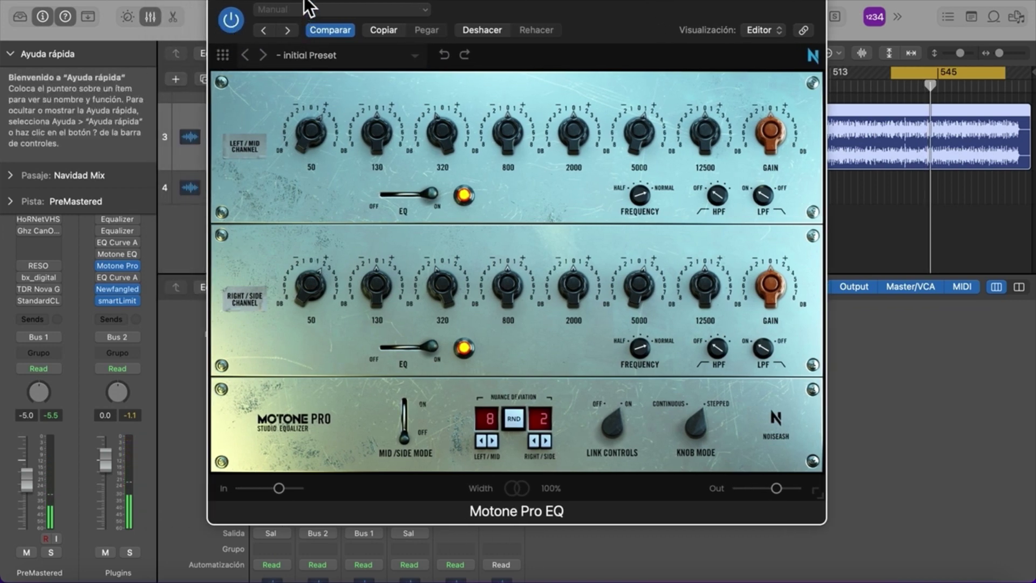
{"action": "left_click_drag", "start_coordinate": [304, 5], "coordinate": [425, 3]}
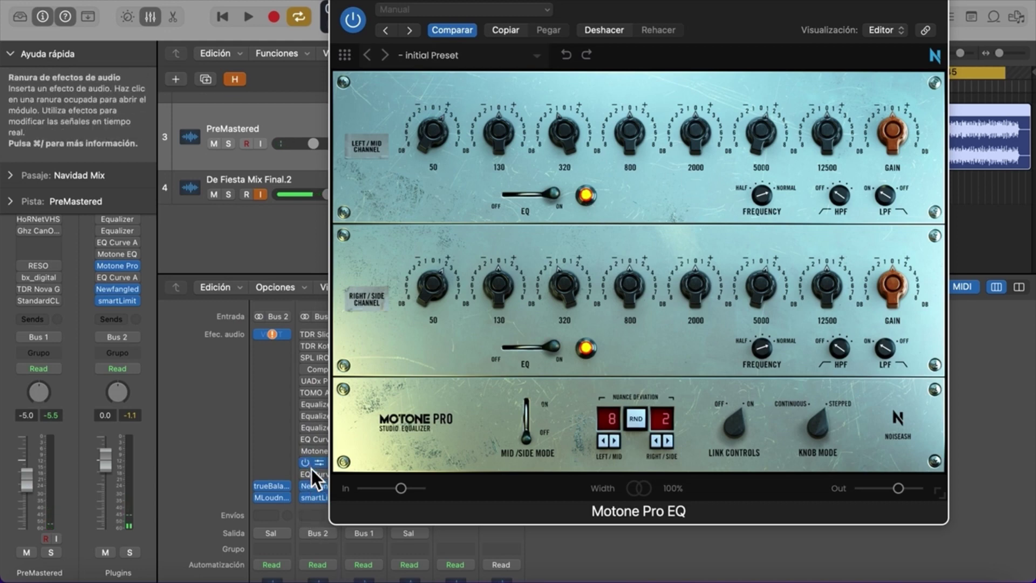
{"action": "left_click", "coordinate": [304, 439]}
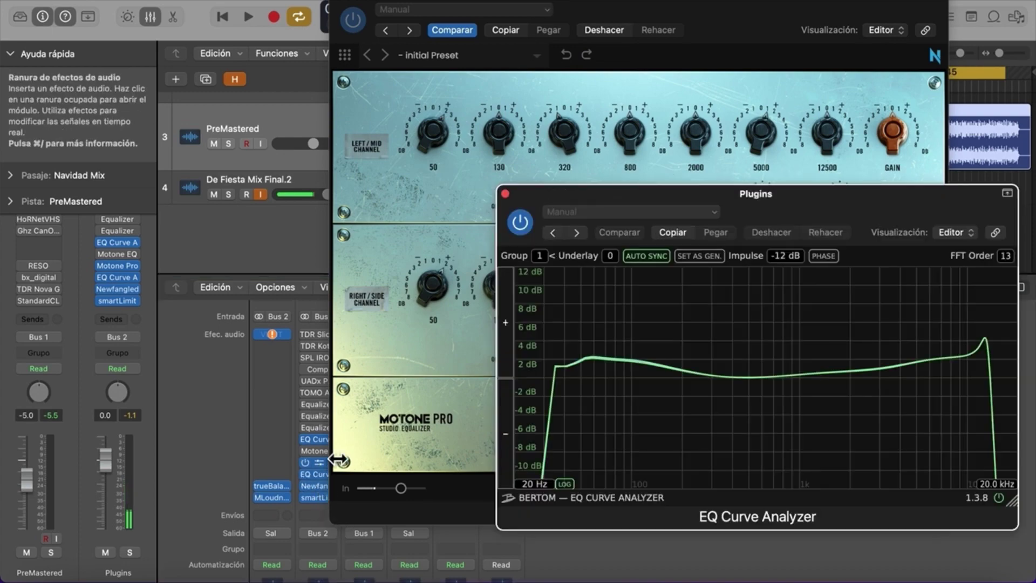
{"action": "left_click", "coordinate": [318, 476]}
{"action": "left_click_drag", "start_coordinate": [659, 3], "coordinate": [475, 2]}
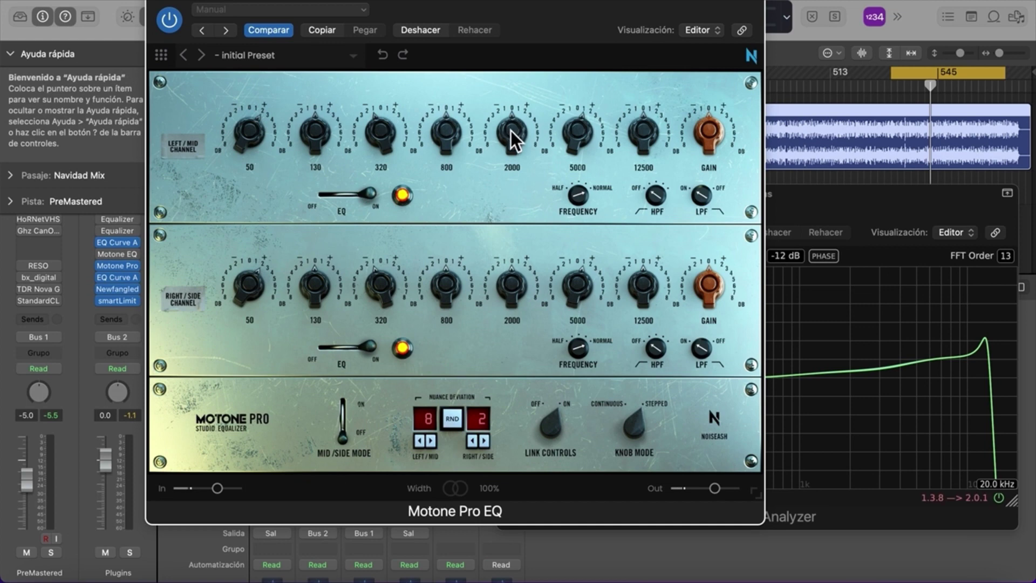
Raise the 2000 Hz band to 2 dB and set the 5000 Hz band to 0 dB with the analyzer curve in view.
{"action": "left_click_drag", "start_coordinate": [511, 131], "coordinate": [509, 106]}
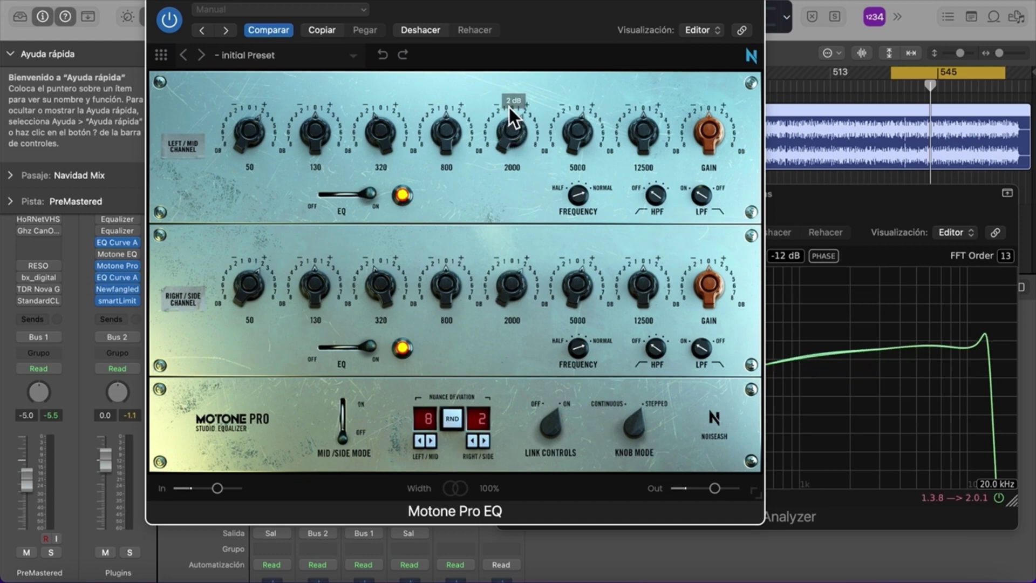
{"action": "left_click_drag", "start_coordinate": [551, 7], "coordinate": [432, 6]}
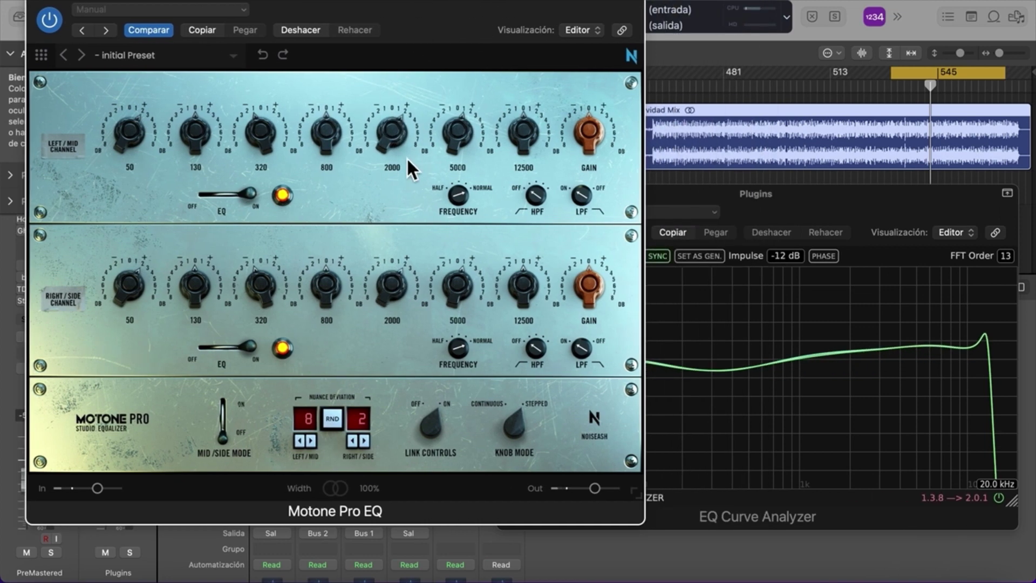
{"action": "mouse_move", "coordinate": [462, 151]}
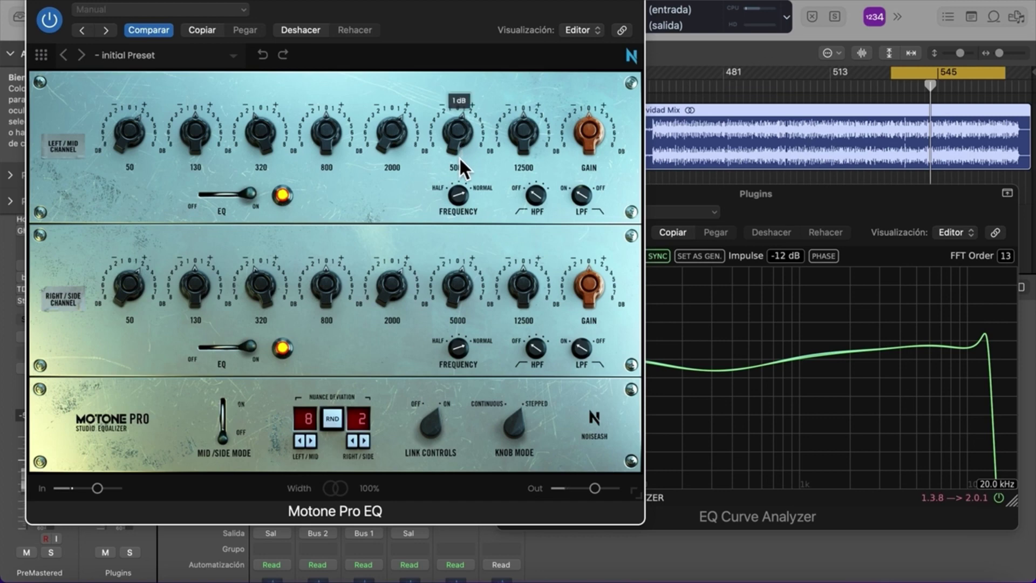
{"action": "left_click_drag", "start_coordinate": [459, 156], "coordinate": [456, 168]}
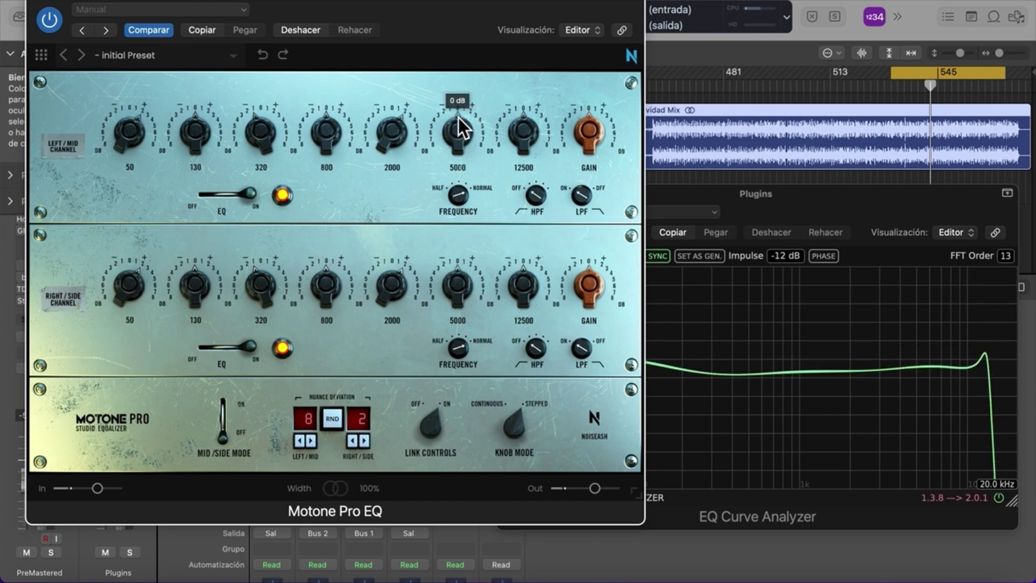
Lower the 50 Hz band and return the 2000 Hz band to flat, with the left/mid low-pass filter switched off.
{"action": "left_click_drag", "start_coordinate": [135, 139], "coordinate": [133, 158]}
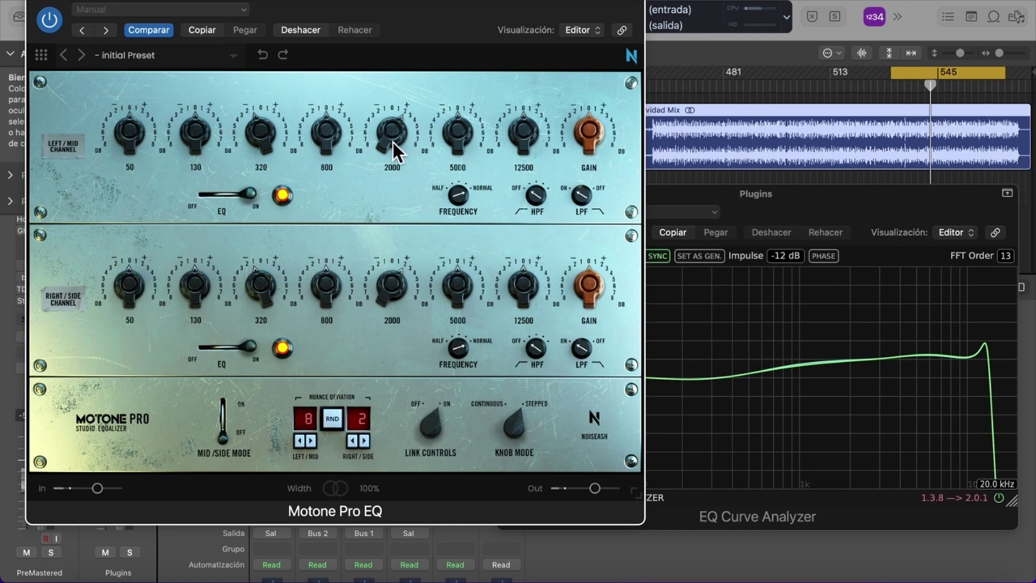
{"action": "left_click_drag", "start_coordinate": [394, 143], "coordinate": [394, 158]}
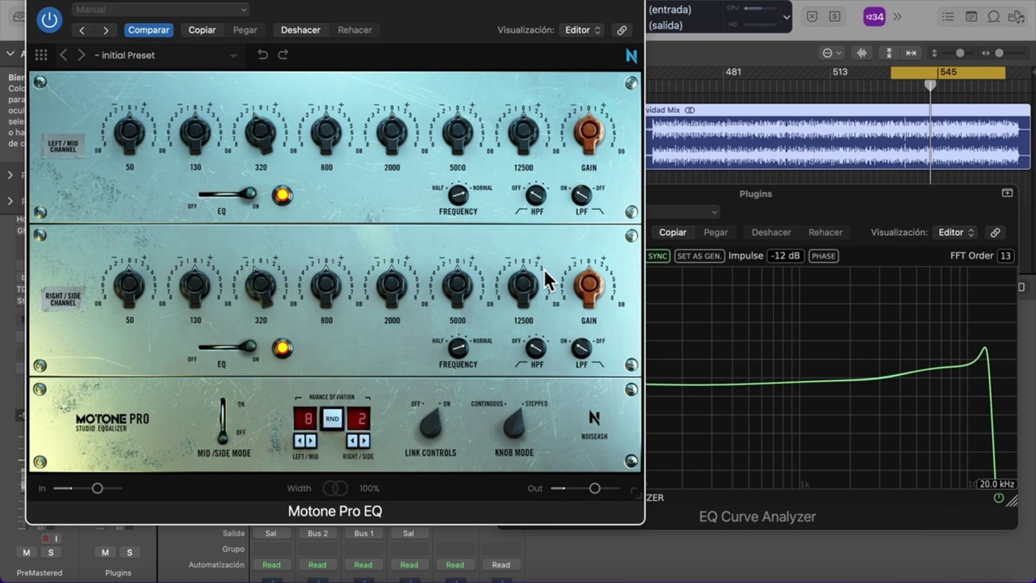
{"action": "left_click", "coordinate": [584, 196]}
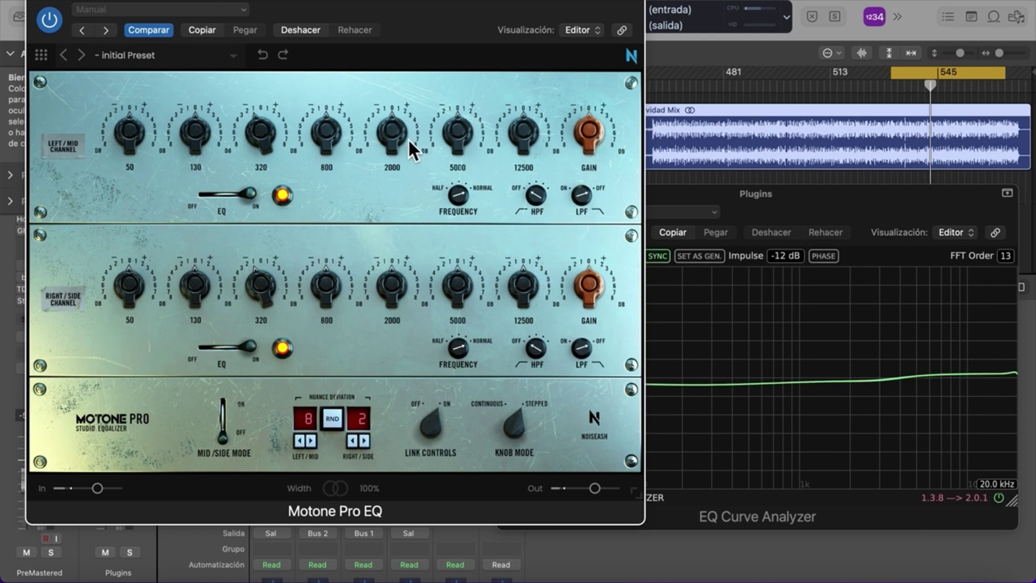
Boost the 2000 Hz band strongly and shift the Frequency control between Half and Normal to move the peak in the analyzer.
{"action": "left_click_drag", "start_coordinate": [395, 133], "coordinate": [396, 29]}
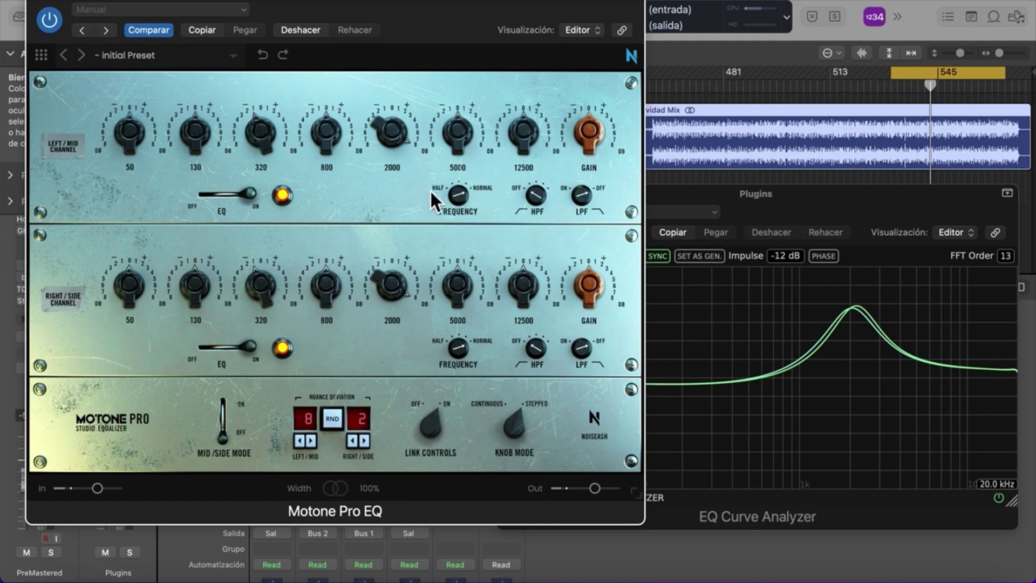
{"action": "left_click", "coordinate": [459, 194]}
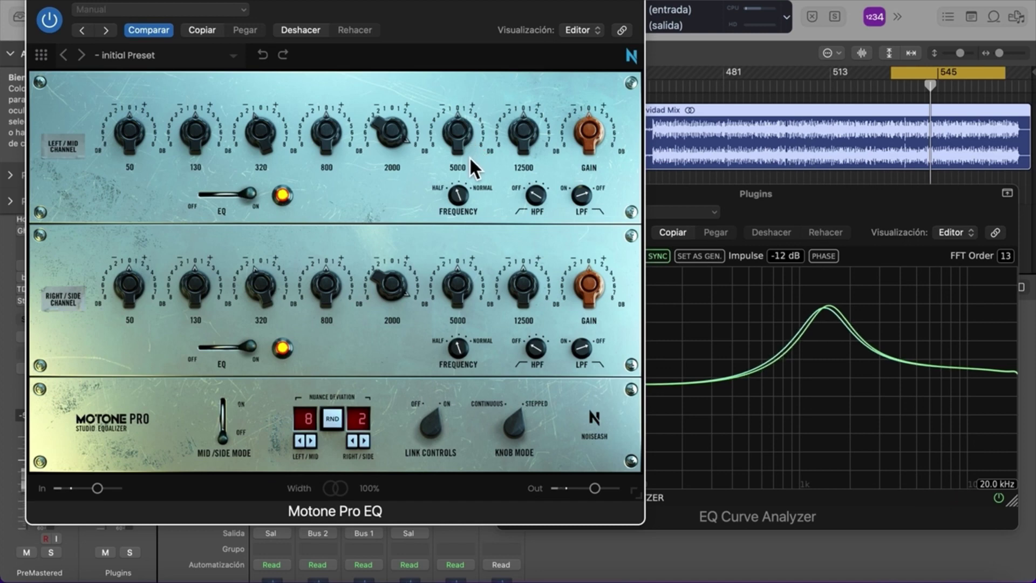
{"action": "left_click", "coordinate": [464, 196]}
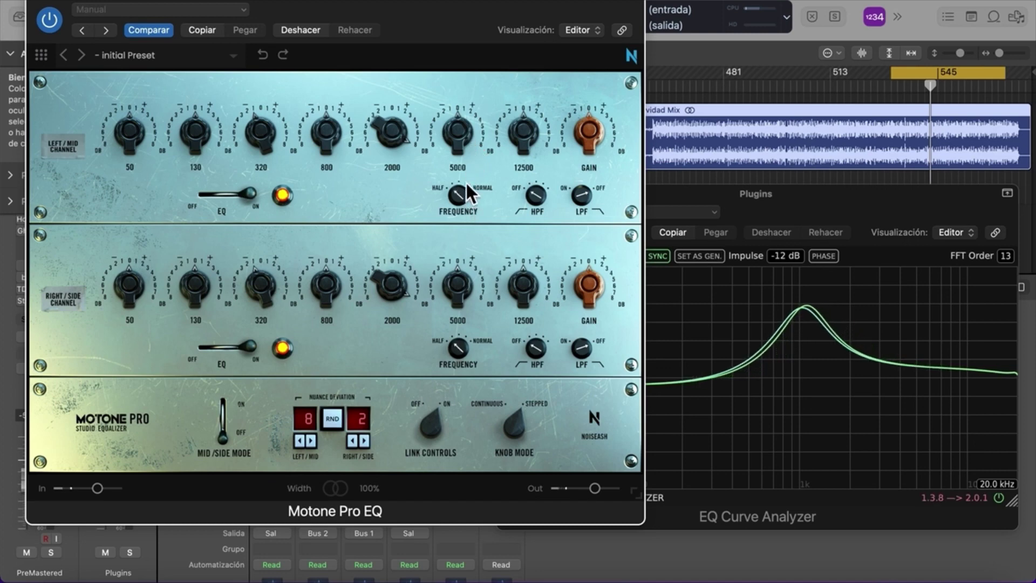
{"action": "left_click", "coordinate": [466, 188]}
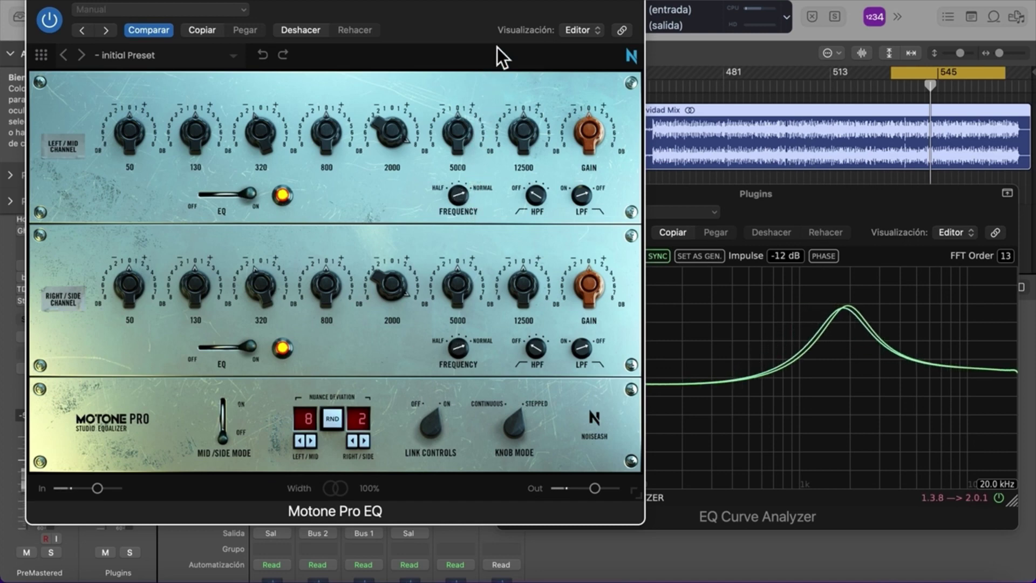
{"action": "left_click_drag", "start_coordinate": [497, 47], "coordinate": [497, 174]}
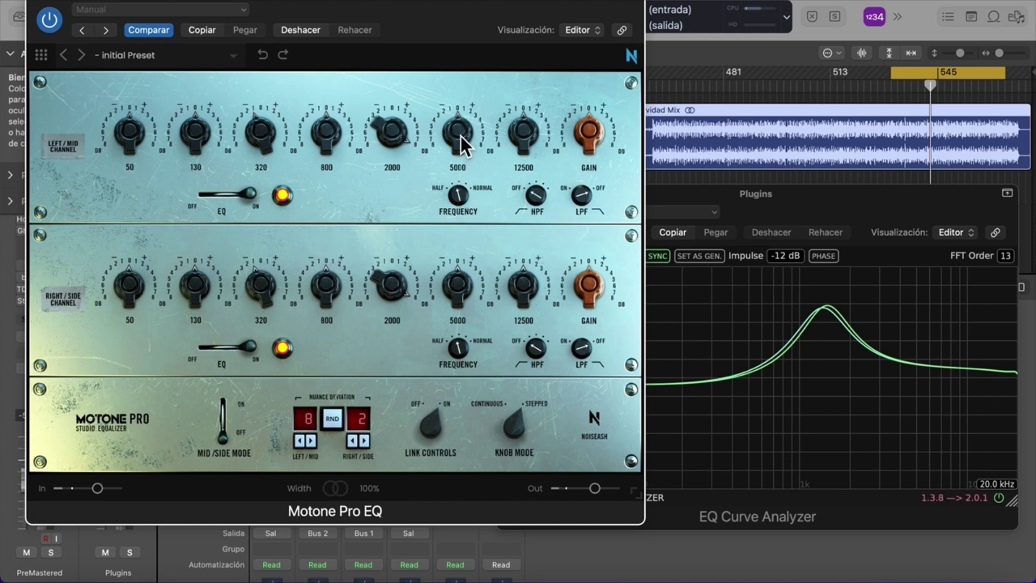
Try an 8 dB boost on the 5000 Hz band, shift the Frequency control with both peaks raised, and flatten that band.
{"action": "left_click_drag", "start_coordinate": [463, 134], "coordinate": [459, 19]}
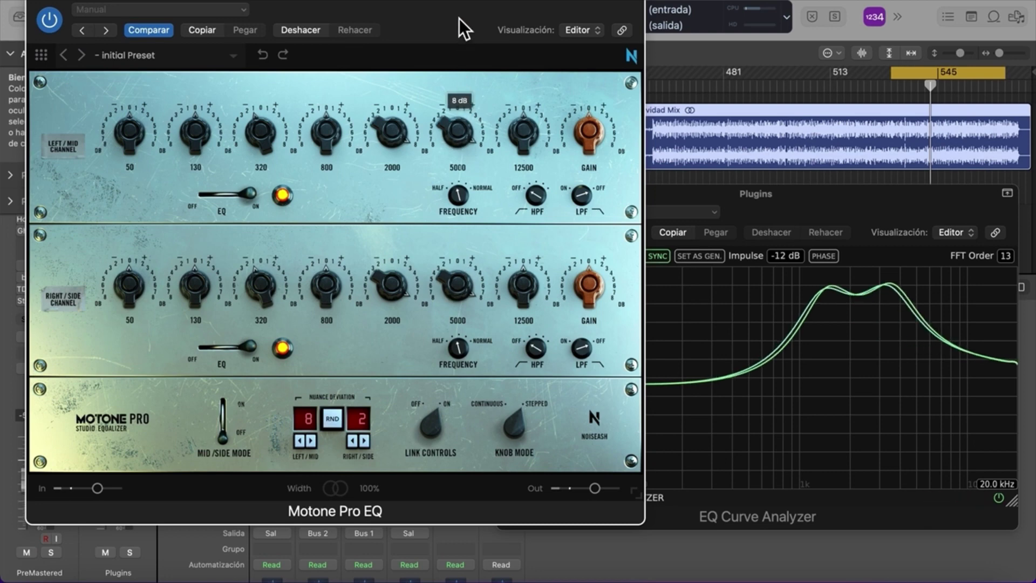
{"action": "left_click_drag", "start_coordinate": [466, 181], "coordinate": [473, 102]}
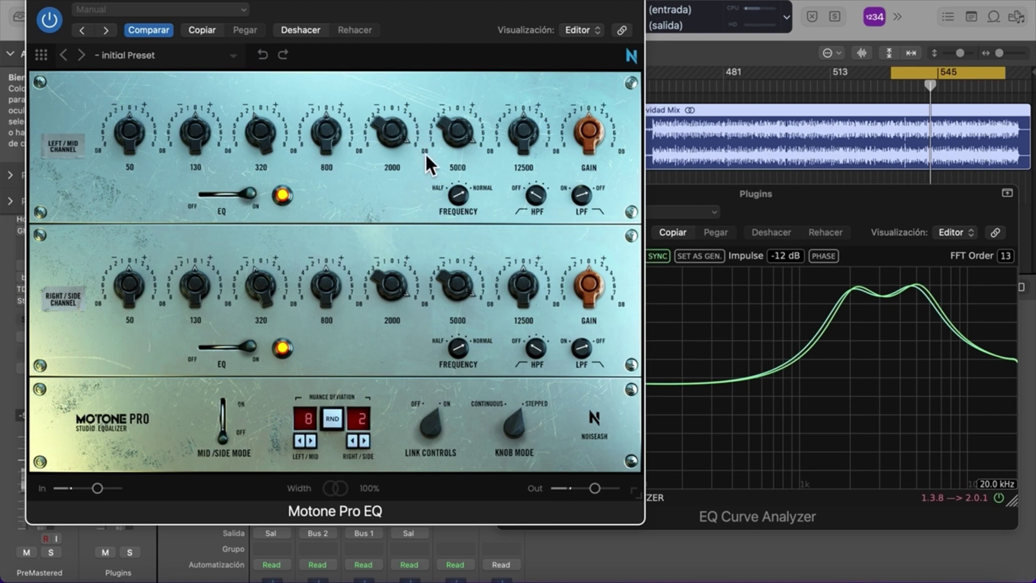
{"action": "left_click_drag", "start_coordinate": [463, 194], "coordinate": [466, 300]}
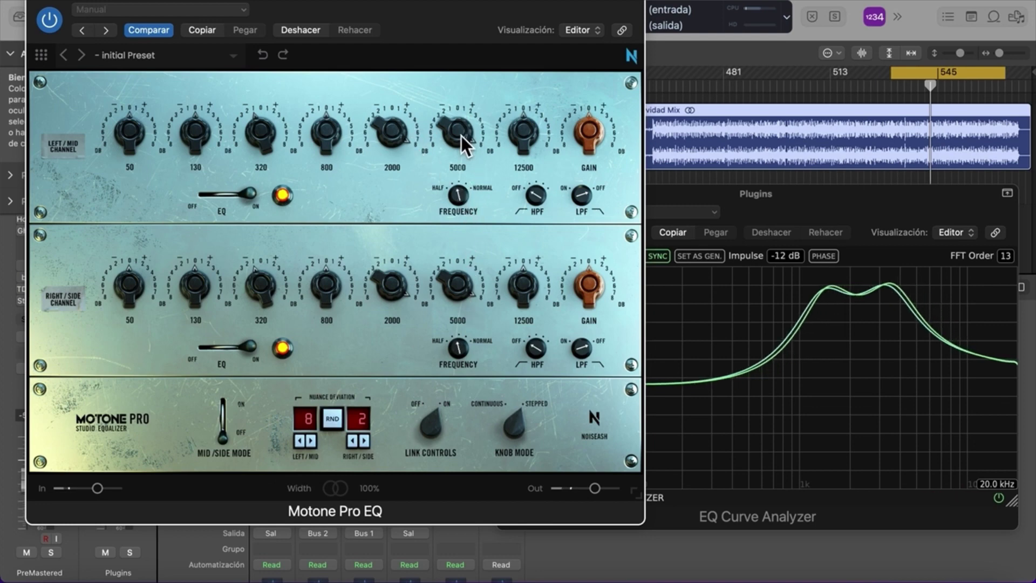
{"action": "left_click_drag", "start_coordinate": [462, 136], "coordinate": [462, 223]}
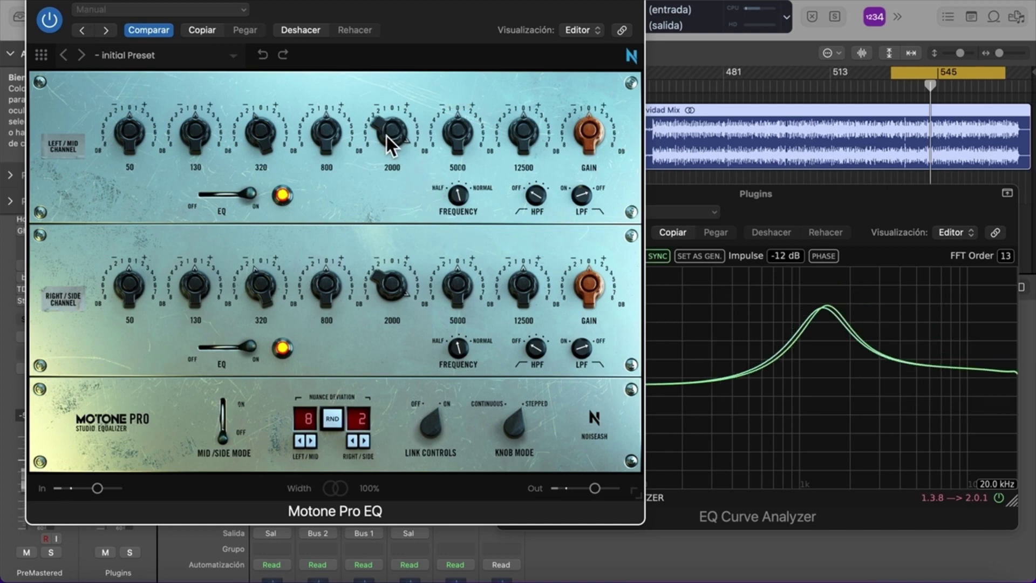
Reduce the 2000 Hz boost to 2 dB, set the Frequency control back towards Normal, and flatten the band.
{"action": "left_click_drag", "start_coordinate": [448, 194], "coordinate": [448, 165]}
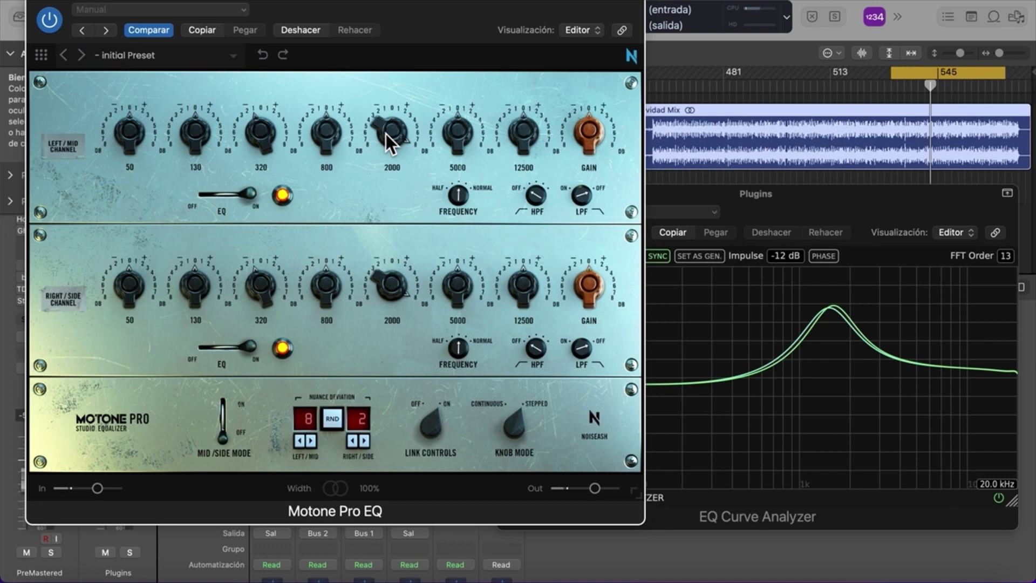
{"action": "left_click_drag", "start_coordinate": [386, 134], "coordinate": [386, 134]}
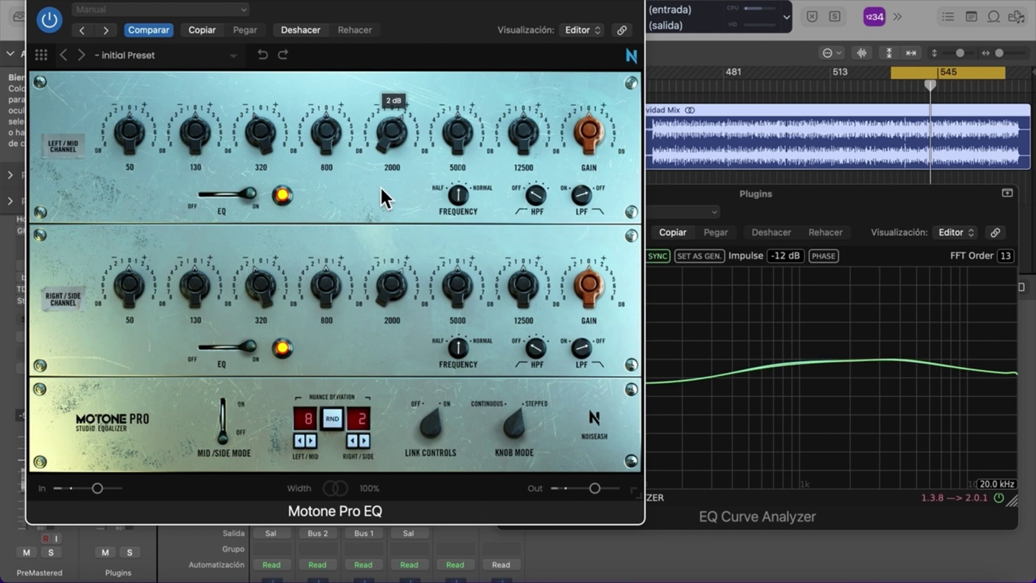
{"action": "left_click", "coordinate": [463, 197]}
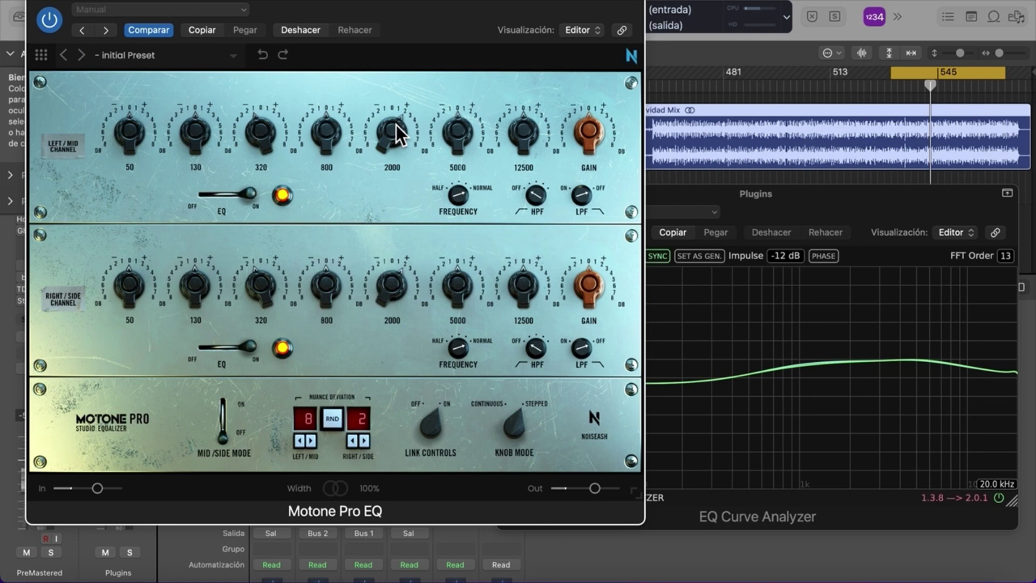
{"action": "left_click_drag", "start_coordinate": [403, 128], "coordinate": [393, 146]}
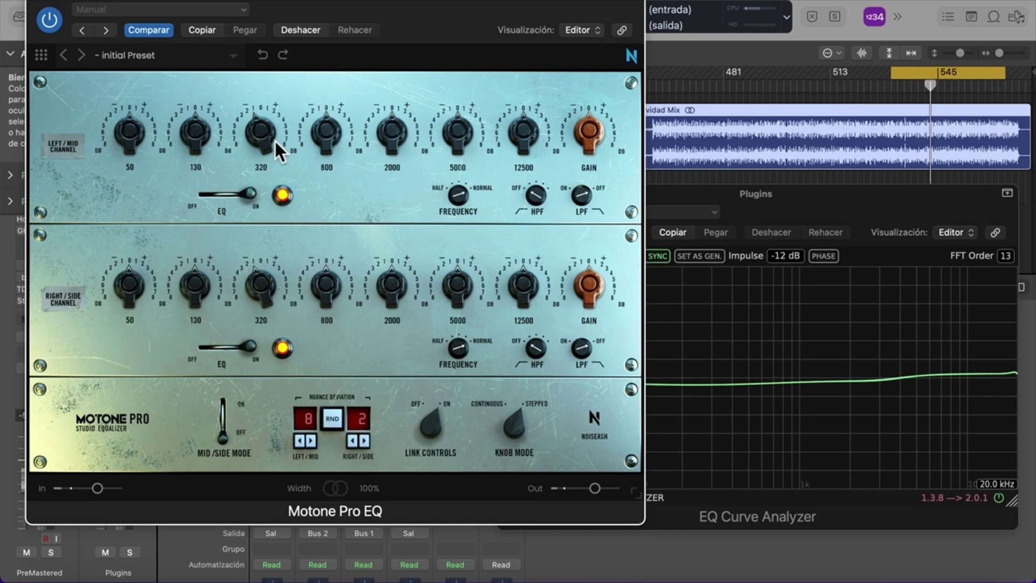
Raise the 320 Hz and 50 Hz bands slightly with the analyzer curve in view.
{"action": "left_click_drag", "start_coordinate": [257, 134], "coordinate": [260, 126]}
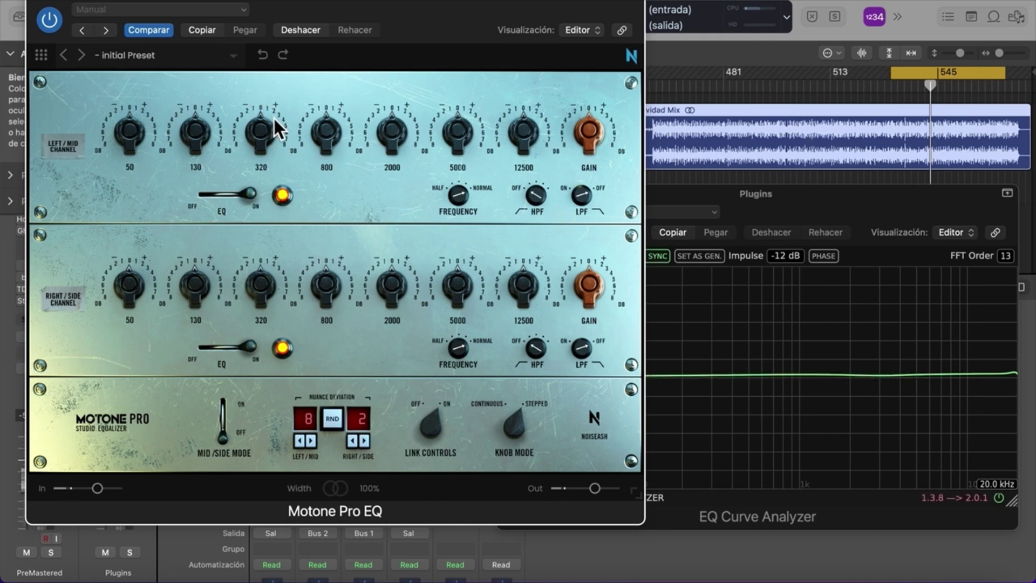
{"action": "left_click_drag", "start_coordinate": [128, 136], "coordinate": [125, 123]}
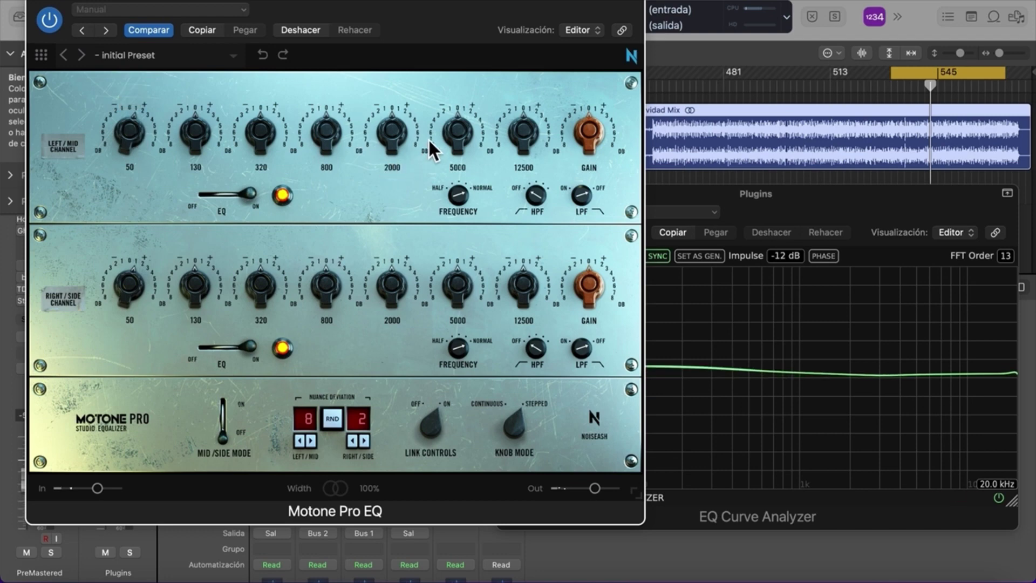
Fine-tune the 5000 Hz band, then check the HPF and switch on the LPF with the analyzer curve in view.
{"action": "mouse_move", "coordinate": [460, 136]}
{"action": "left_mouse_down"}
{"action": "mouse_move", "coordinate": [461, 119]}
{"action": "mouse_move", "coordinate": [463, 145]}
{"action": "left_mouse_up"}
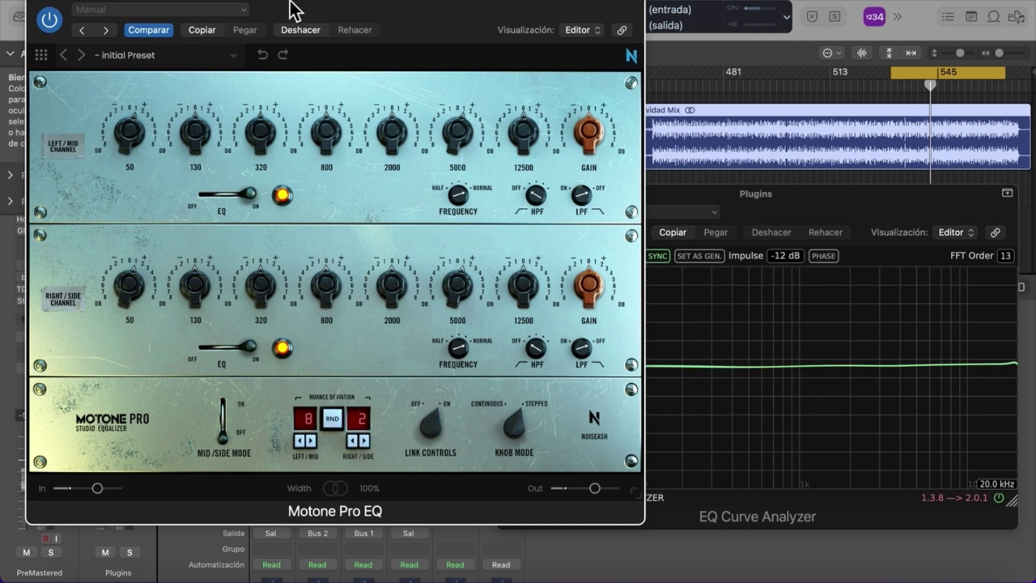
{"action": "left_click_drag", "start_coordinate": [291, 0], "coordinate": [348, 7]}
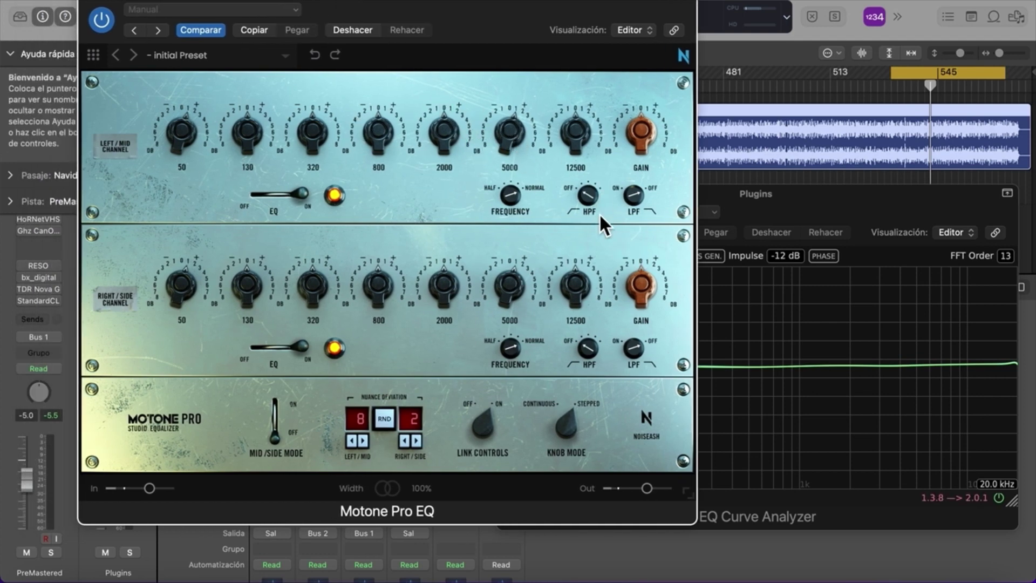
{"action": "left_click", "coordinate": [590, 201]}
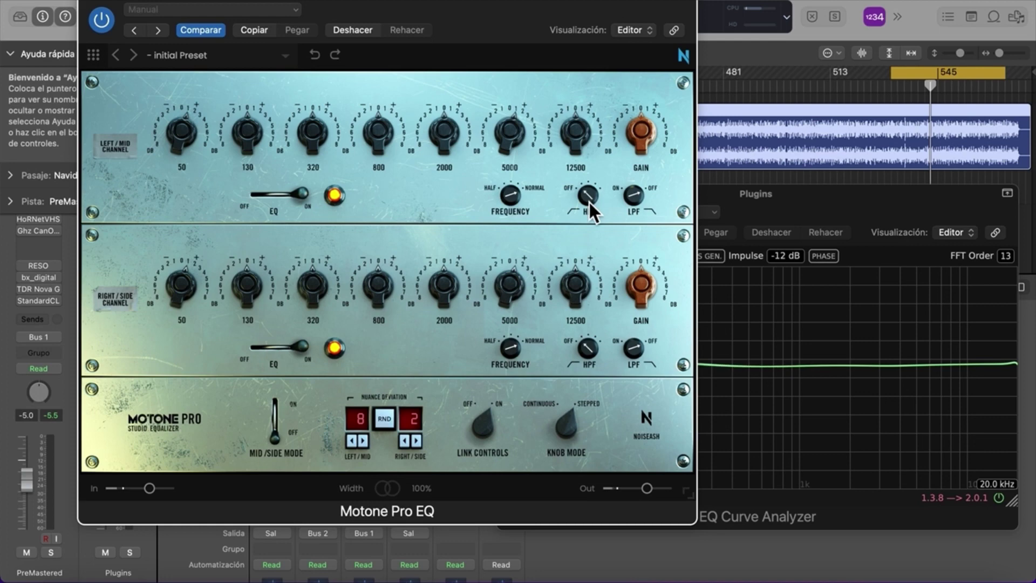
{"action": "left_click", "coordinate": [631, 196]}
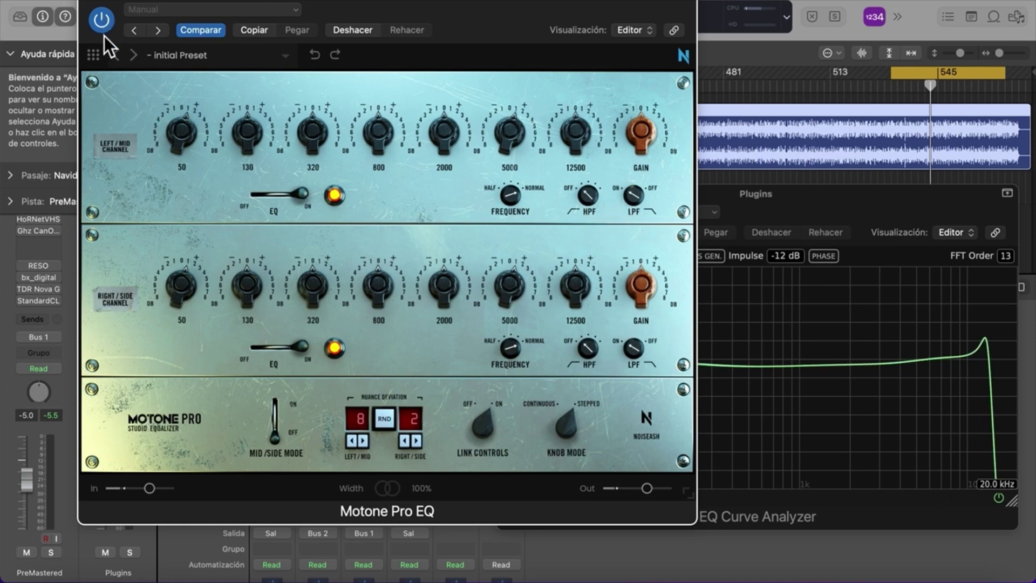
Compare playback of the mix with Motone Pro EQ bypassed and active, leaving the plug-in bypassed.
{"action": "left_click", "coordinate": [102, 20]}
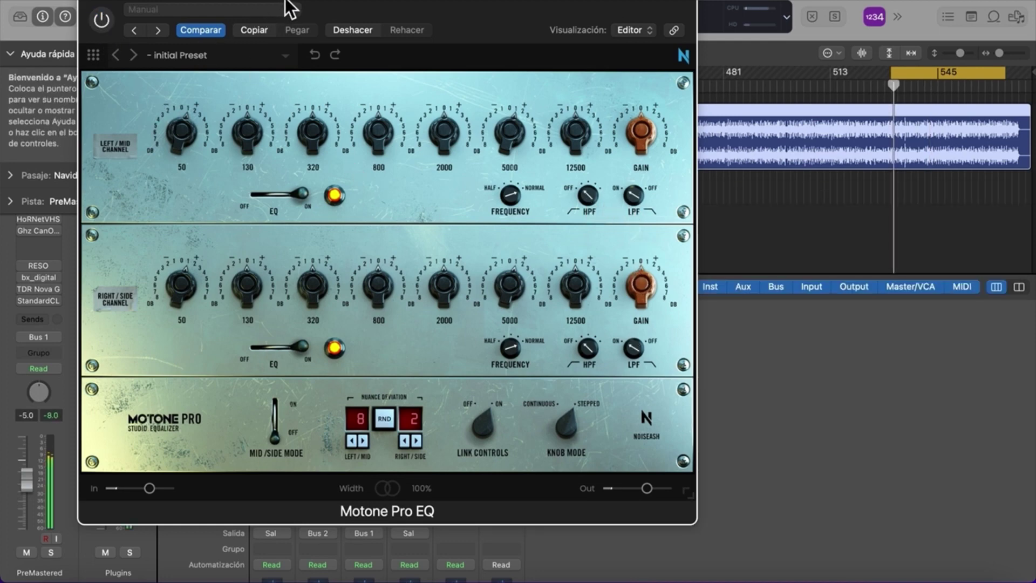
{"action": "left_click_drag", "start_coordinate": [292, 5], "coordinate": [420, 3]}
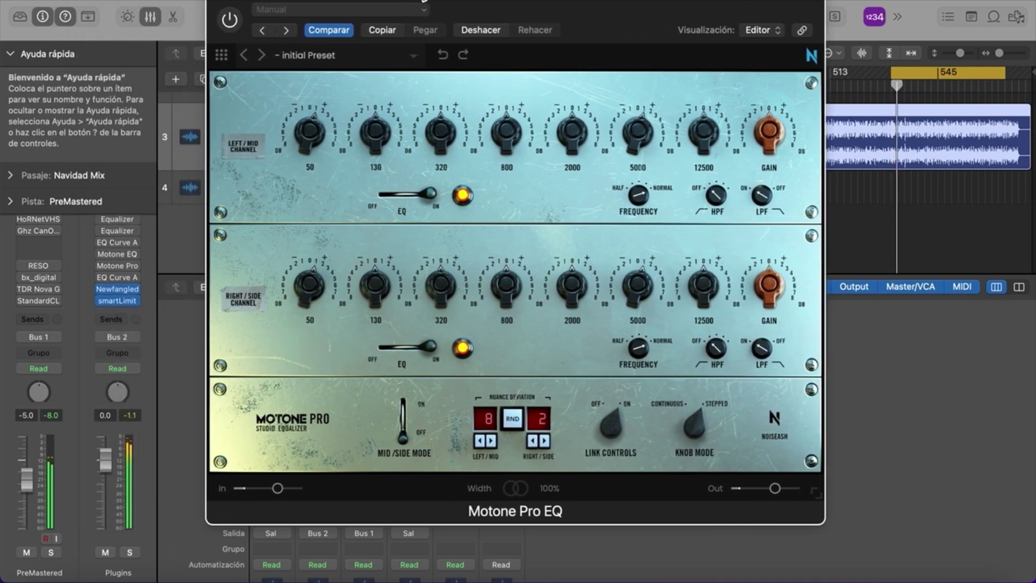
{"action": "left_click", "coordinate": [231, 18]}
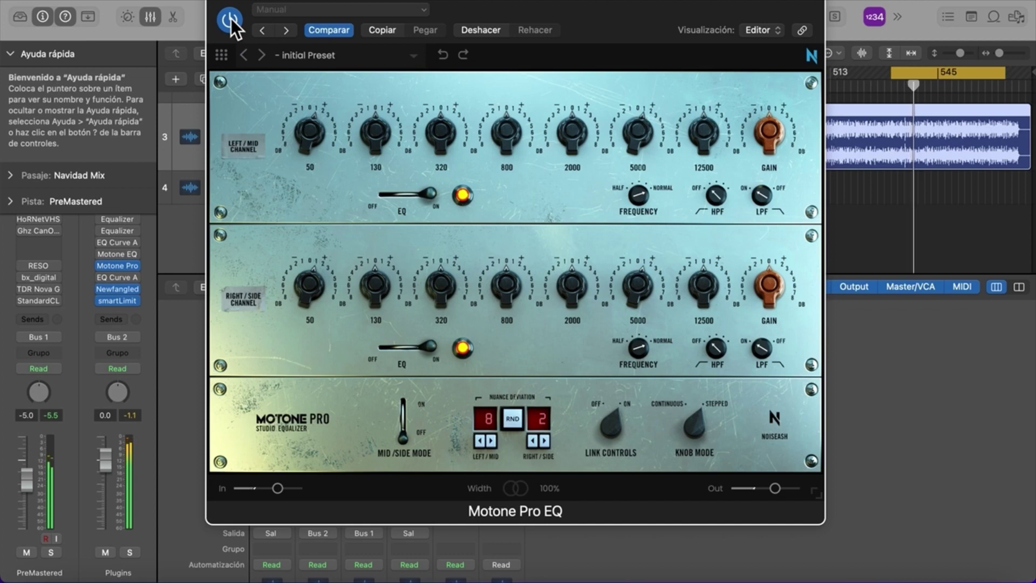
{"action": "left_click", "coordinate": [231, 19]}
{"action": "left_click_drag", "start_coordinate": [444, 135], "coordinate": [440, 145]}
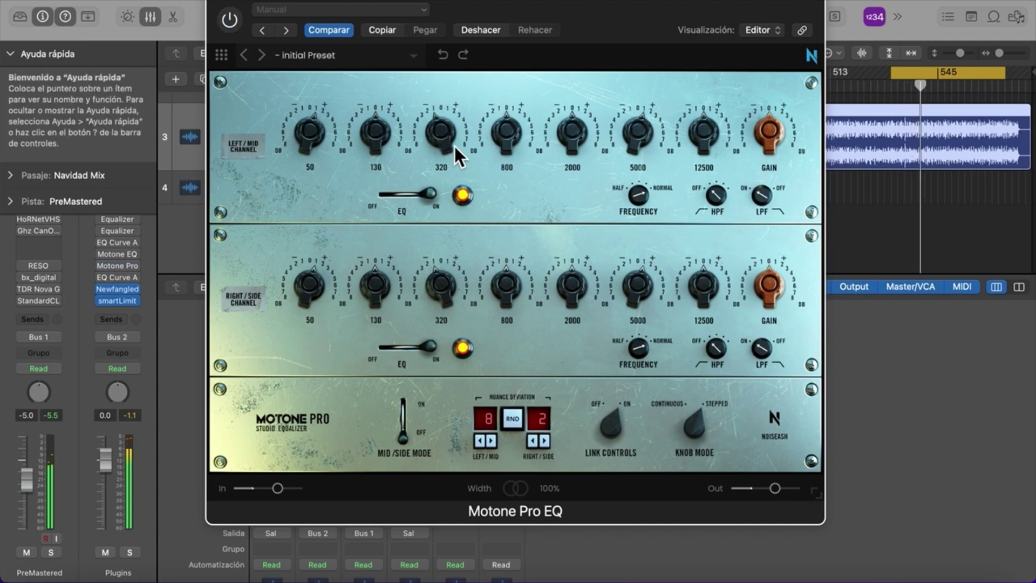
{"action": "left_click", "coordinate": [236, 22]}
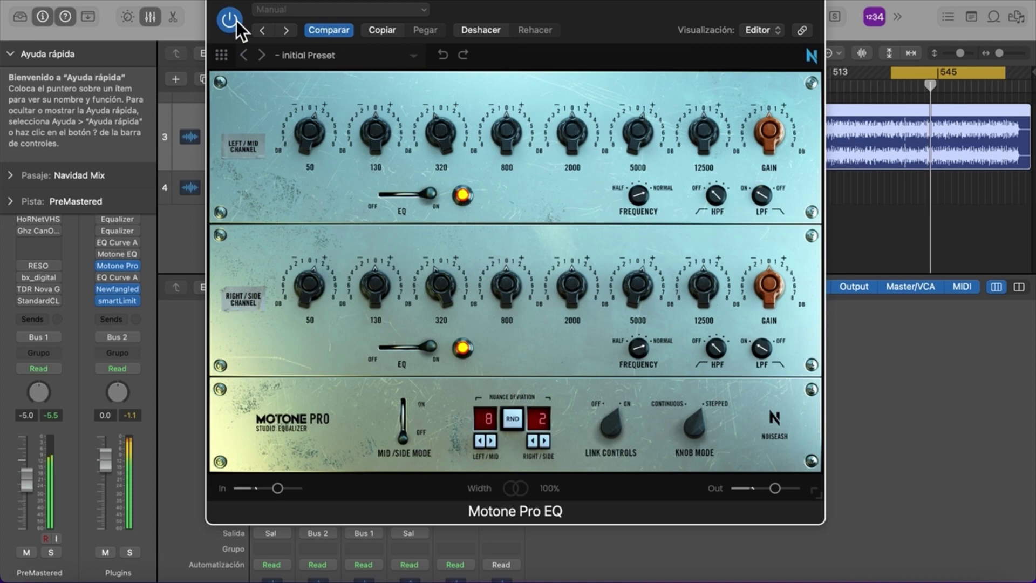
{"action": "left_click", "coordinate": [230, 21]}
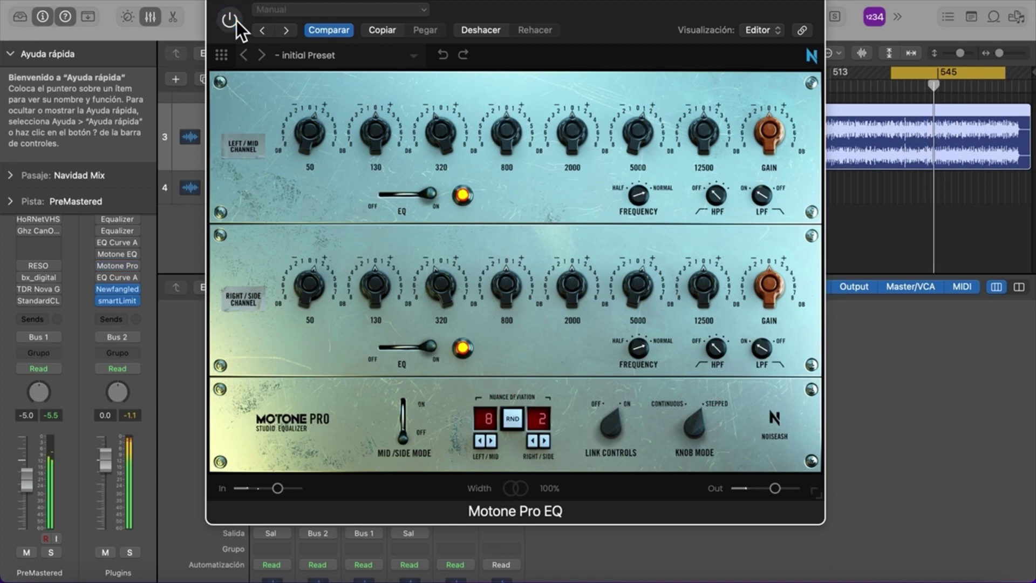